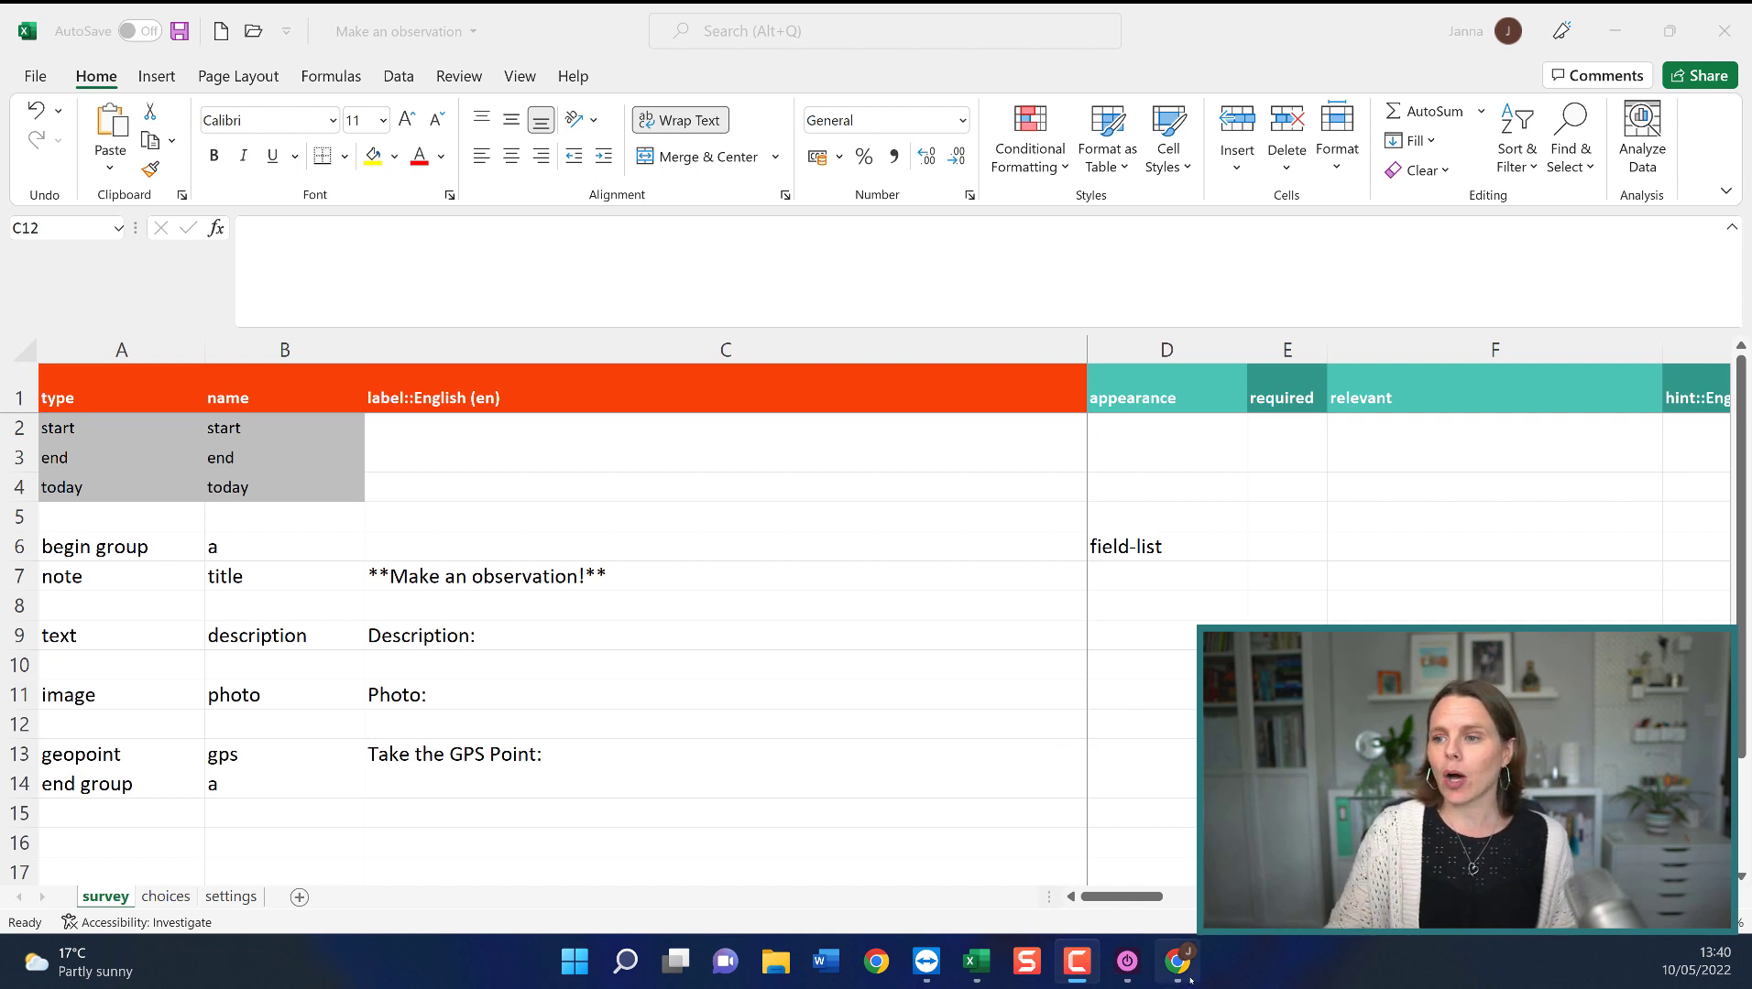
# Create a new blank Google Sheets spreadsheet inside the ODK to Google Sheets Drive folder.
pyautogui.moveTo(1177, 962)
pyautogui.click(1127, 843)
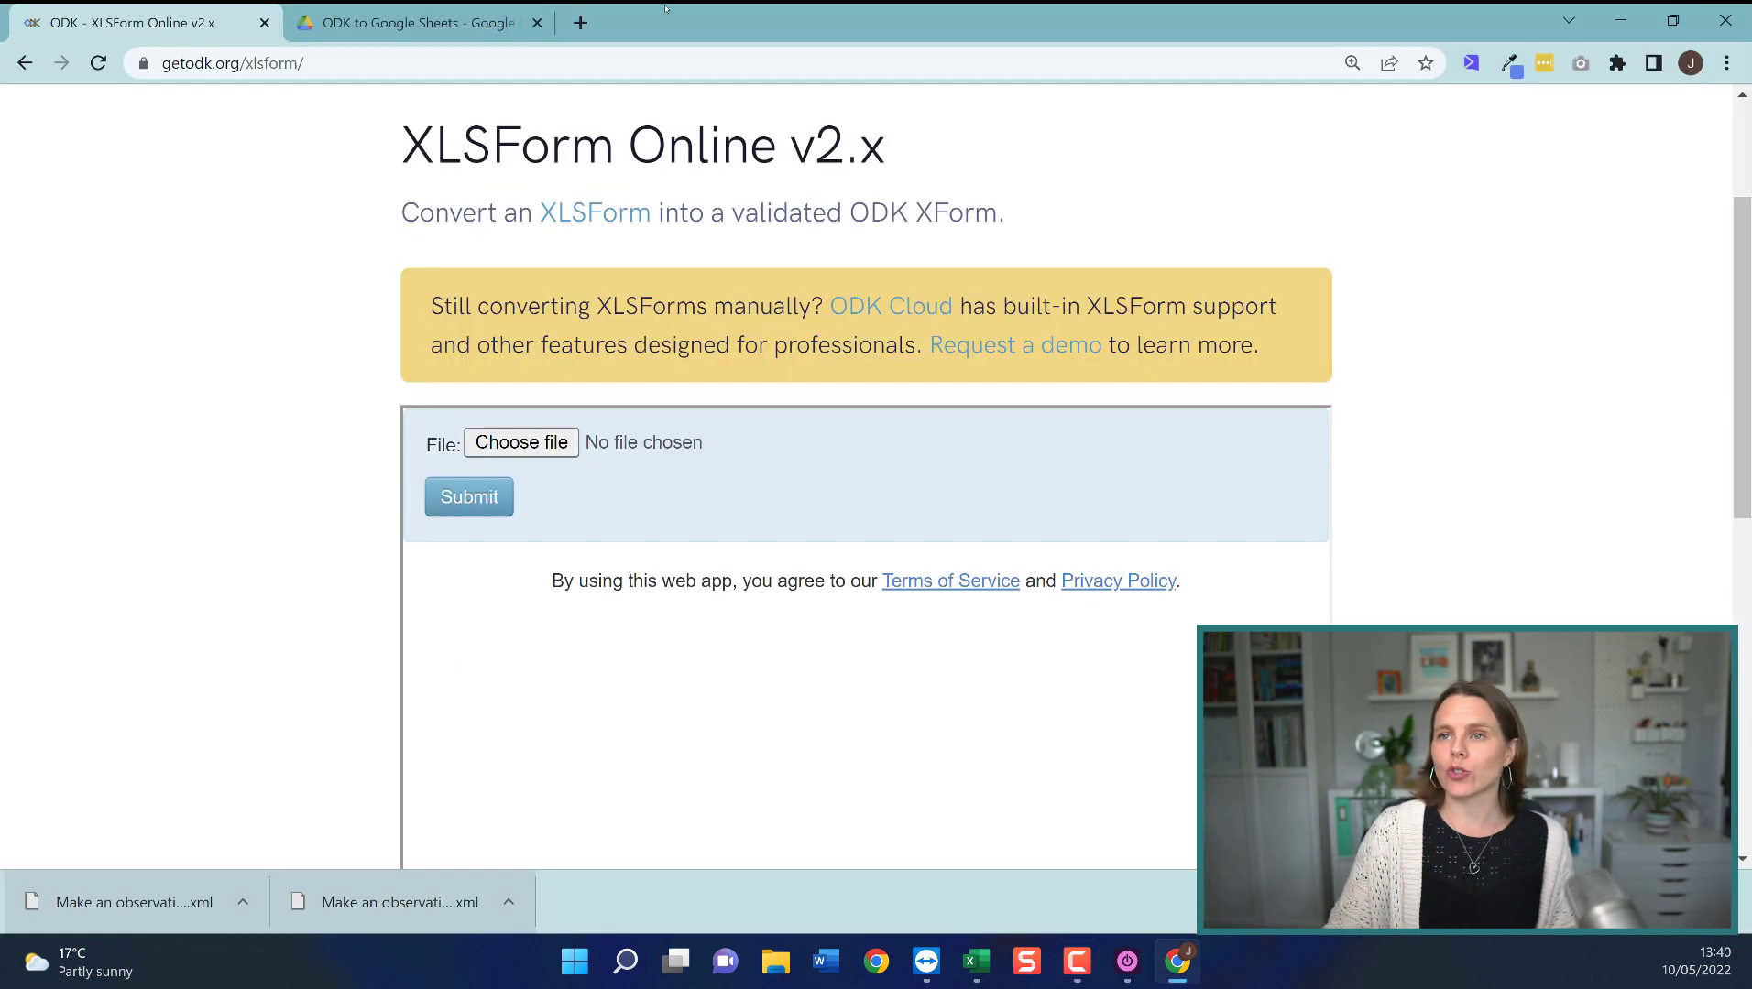
pyautogui.click(417, 23)
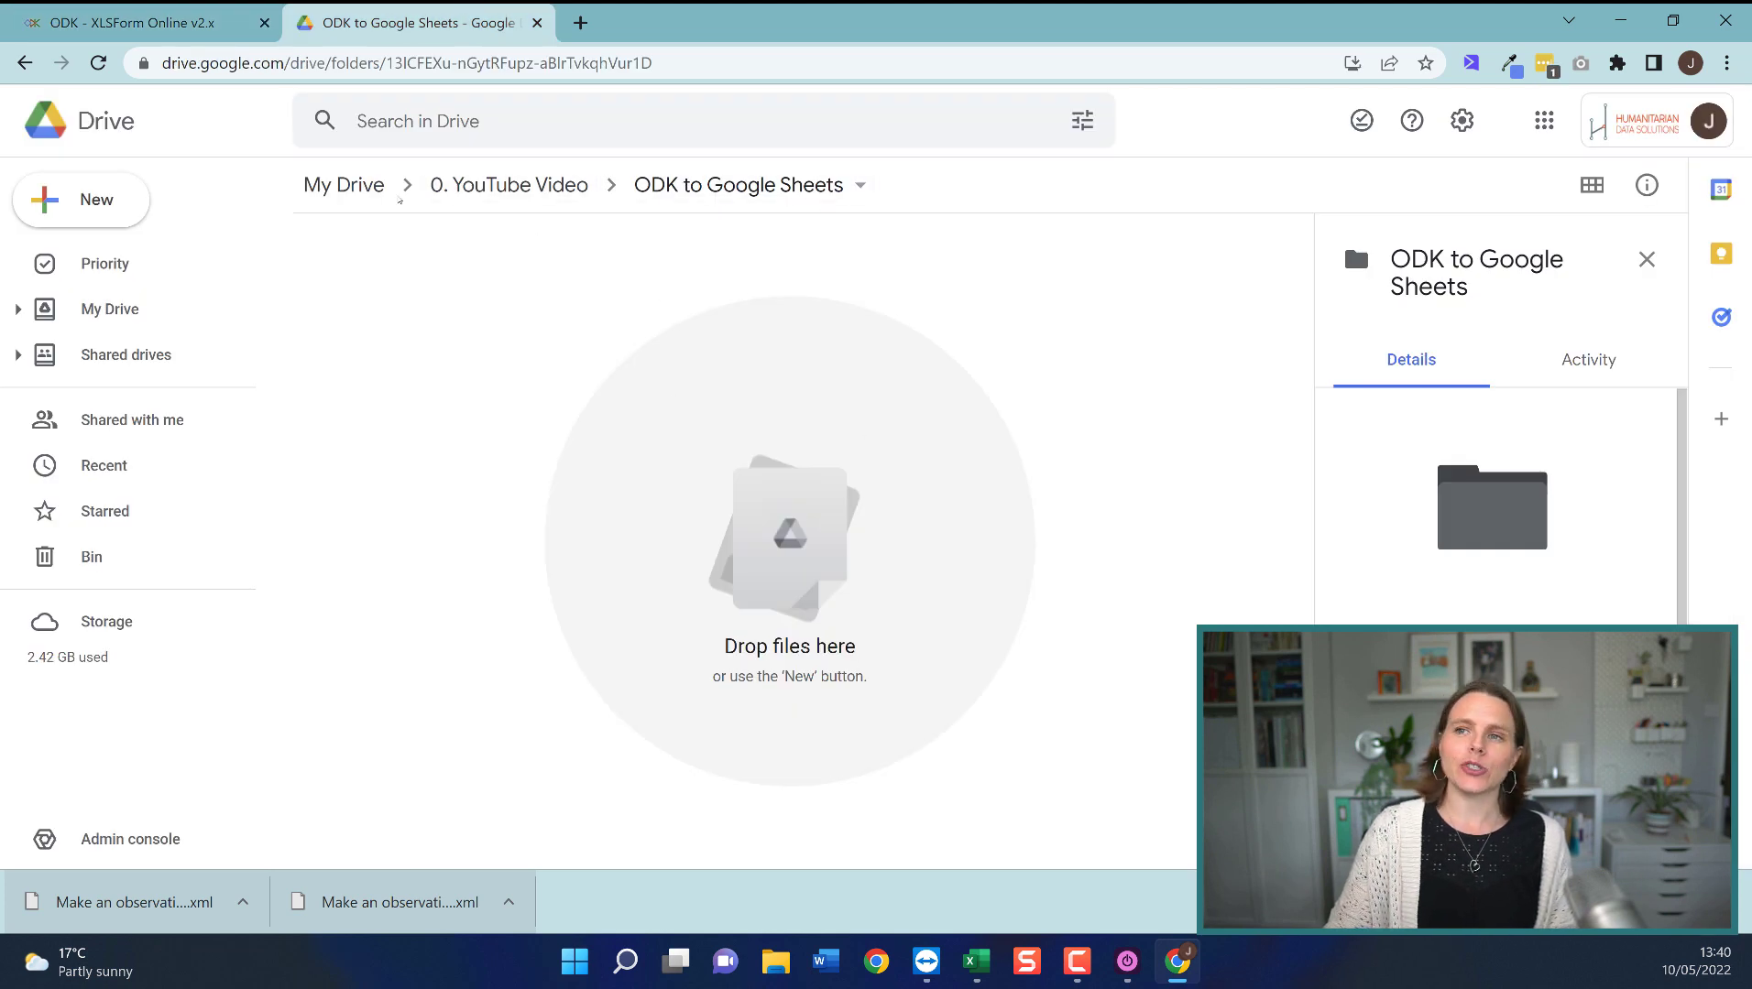
pyautogui.click(95, 212)
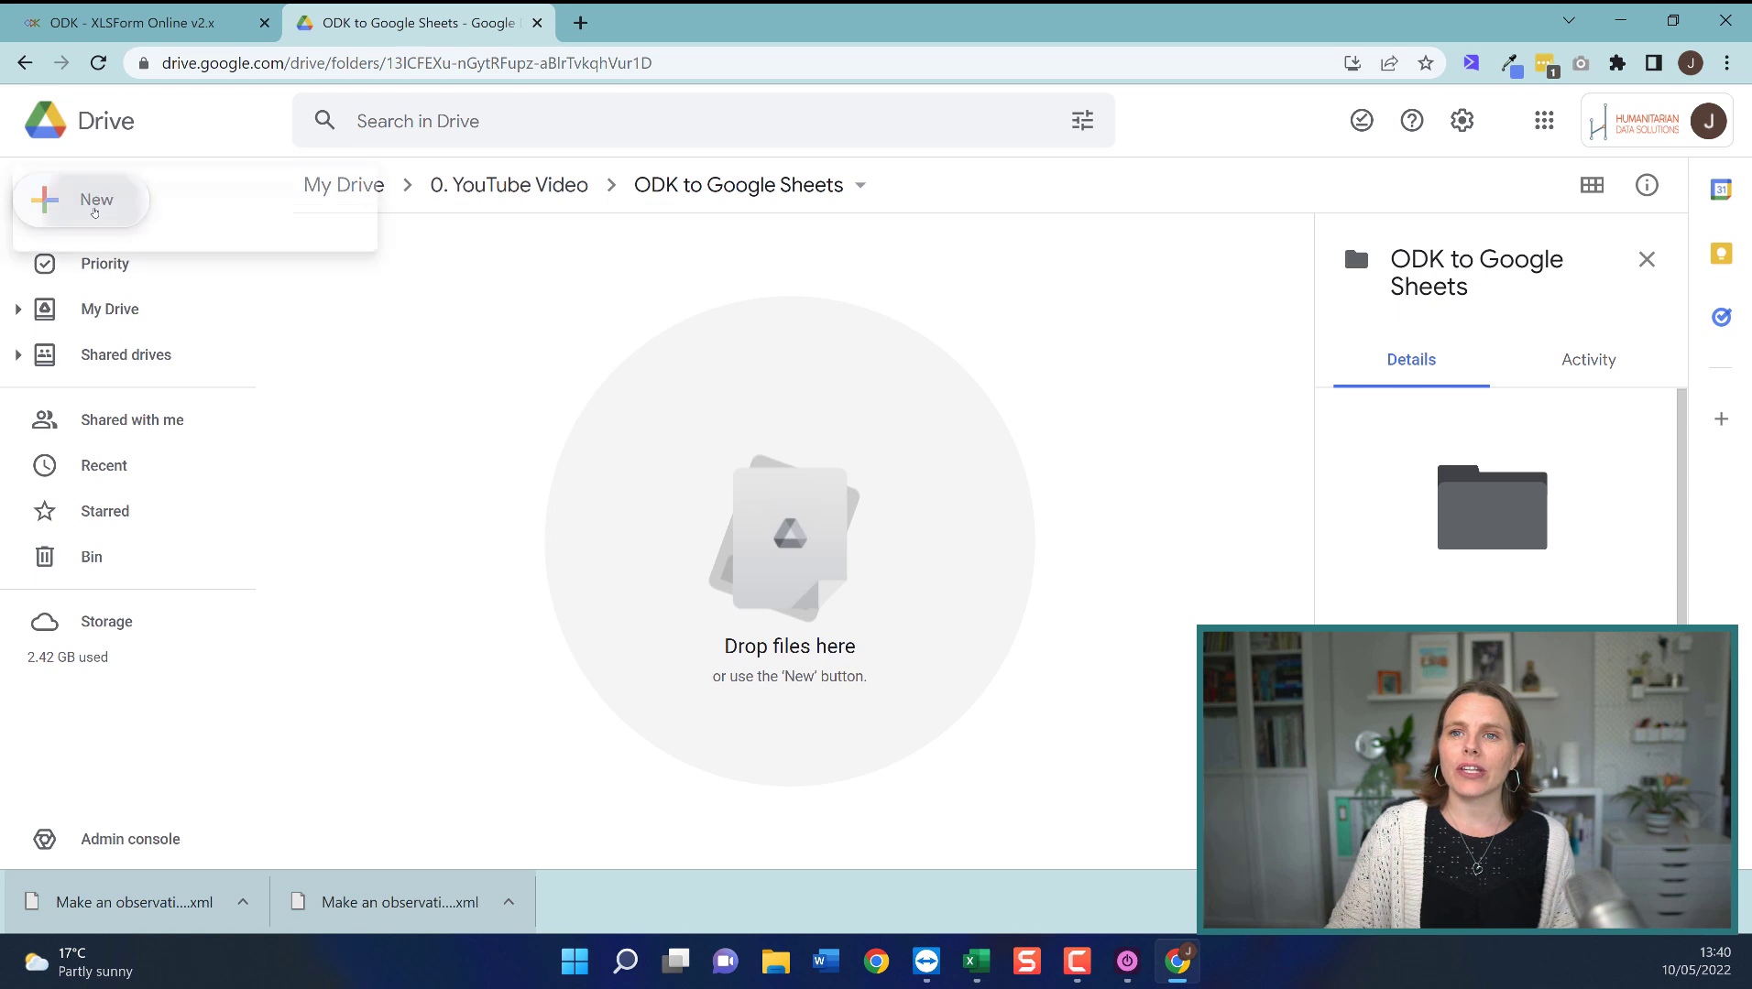
pyautogui.click(196, 394)
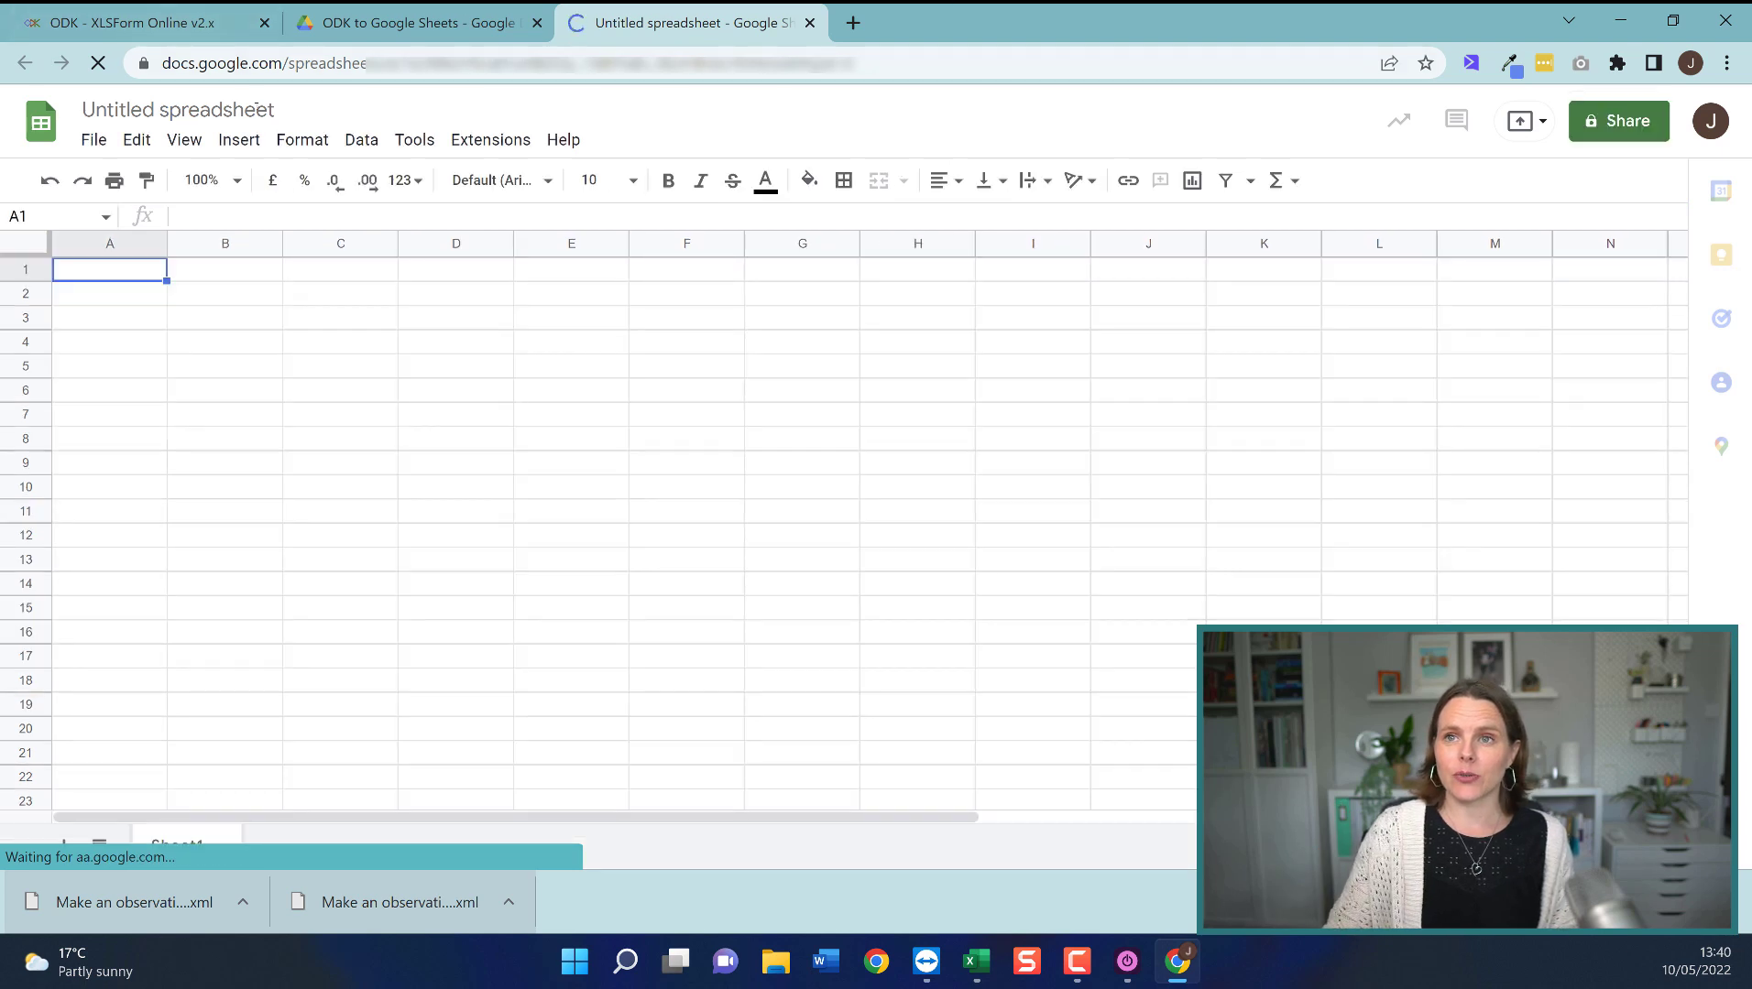
# Rename the untitled spreadsheet to 'Make an Observation' dataset.
pyautogui.click(280, 110)
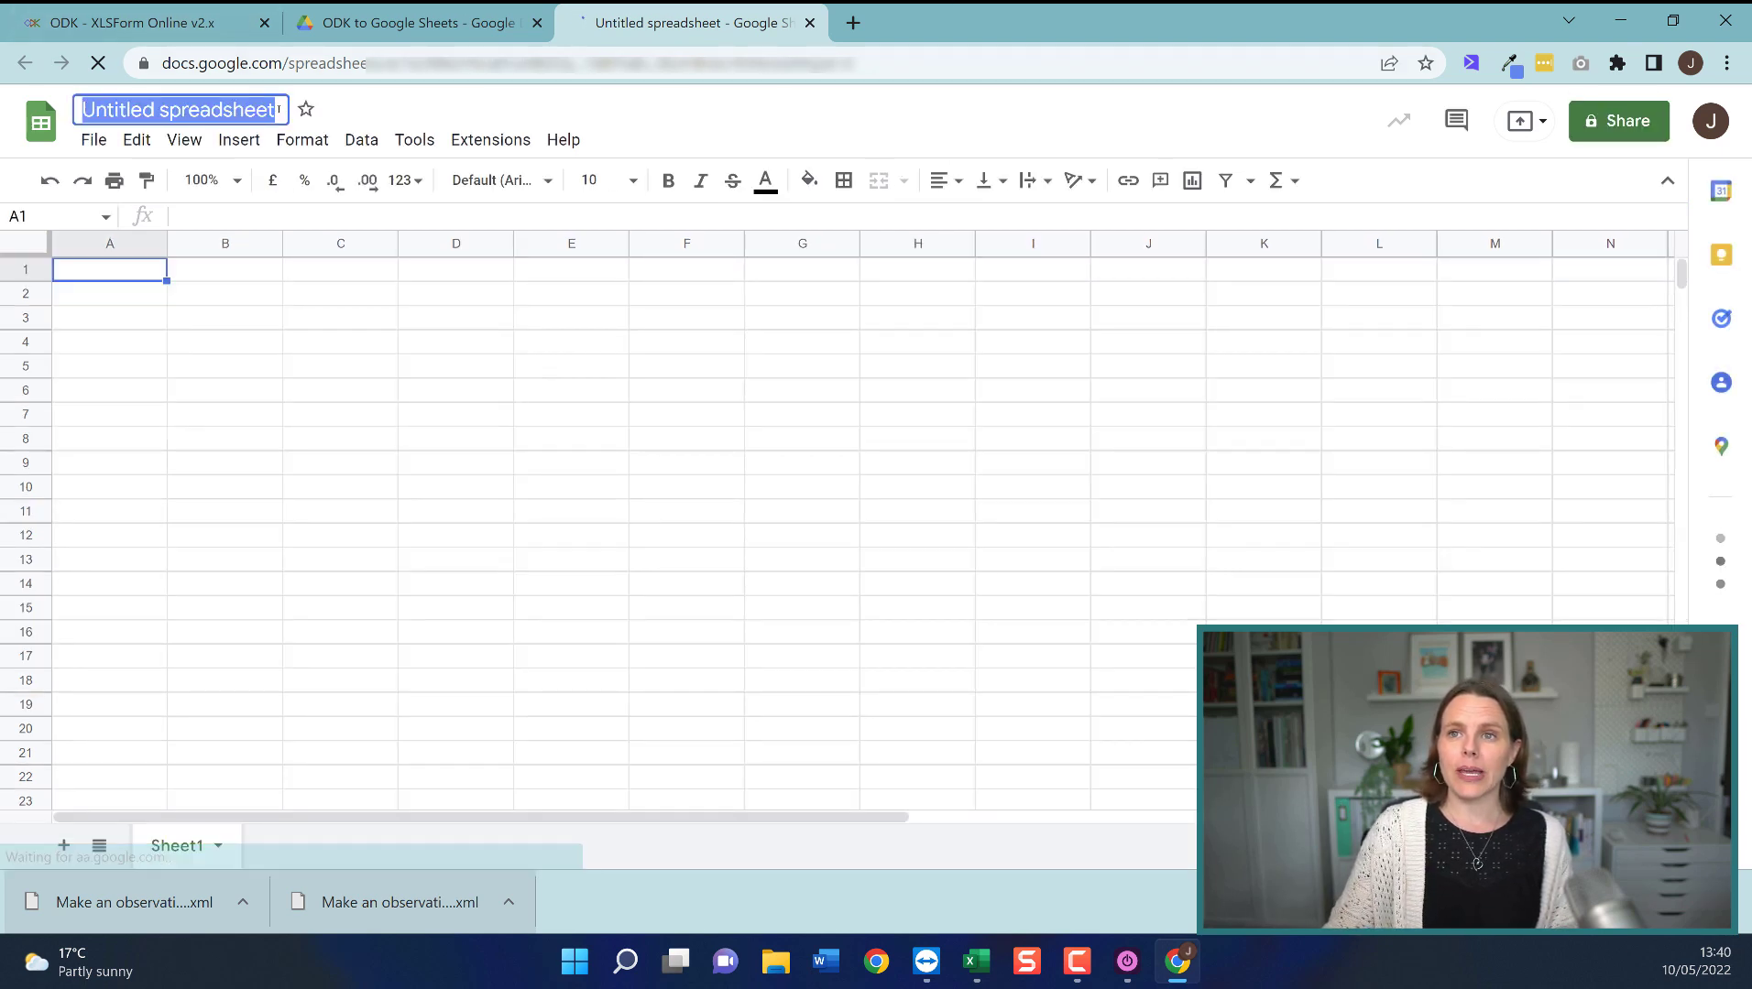
pyautogui.write("'M")
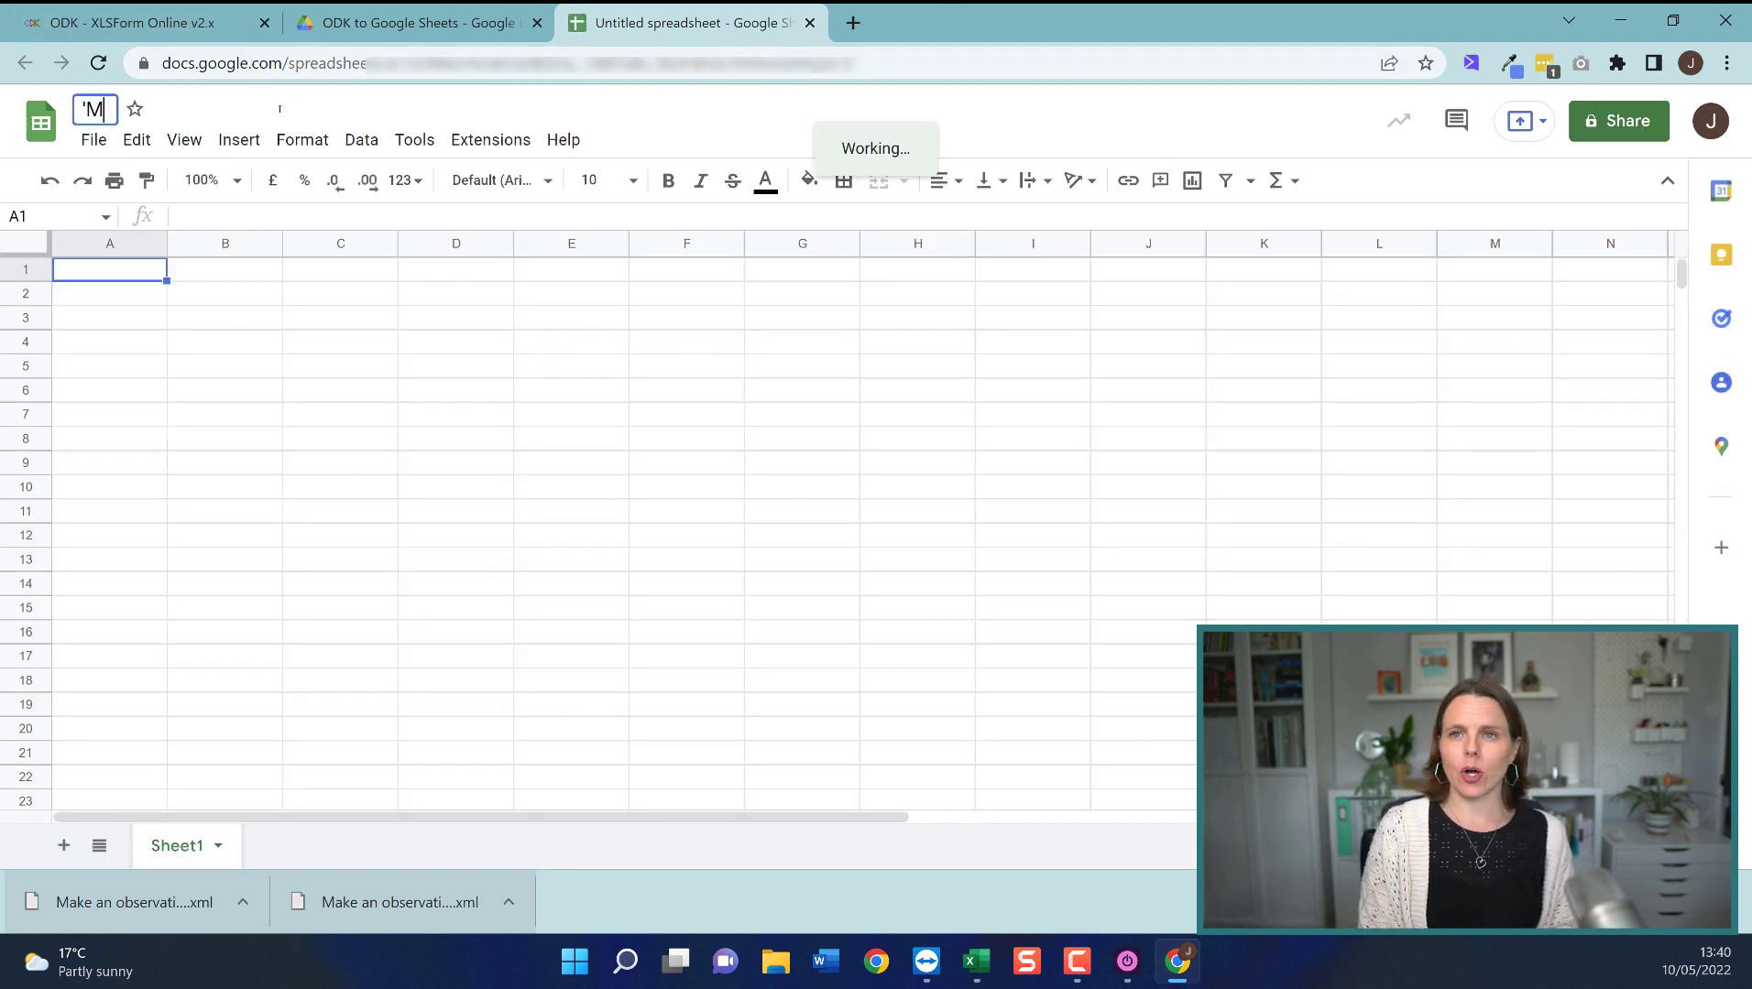
pyautogui.write('ake an Ob')
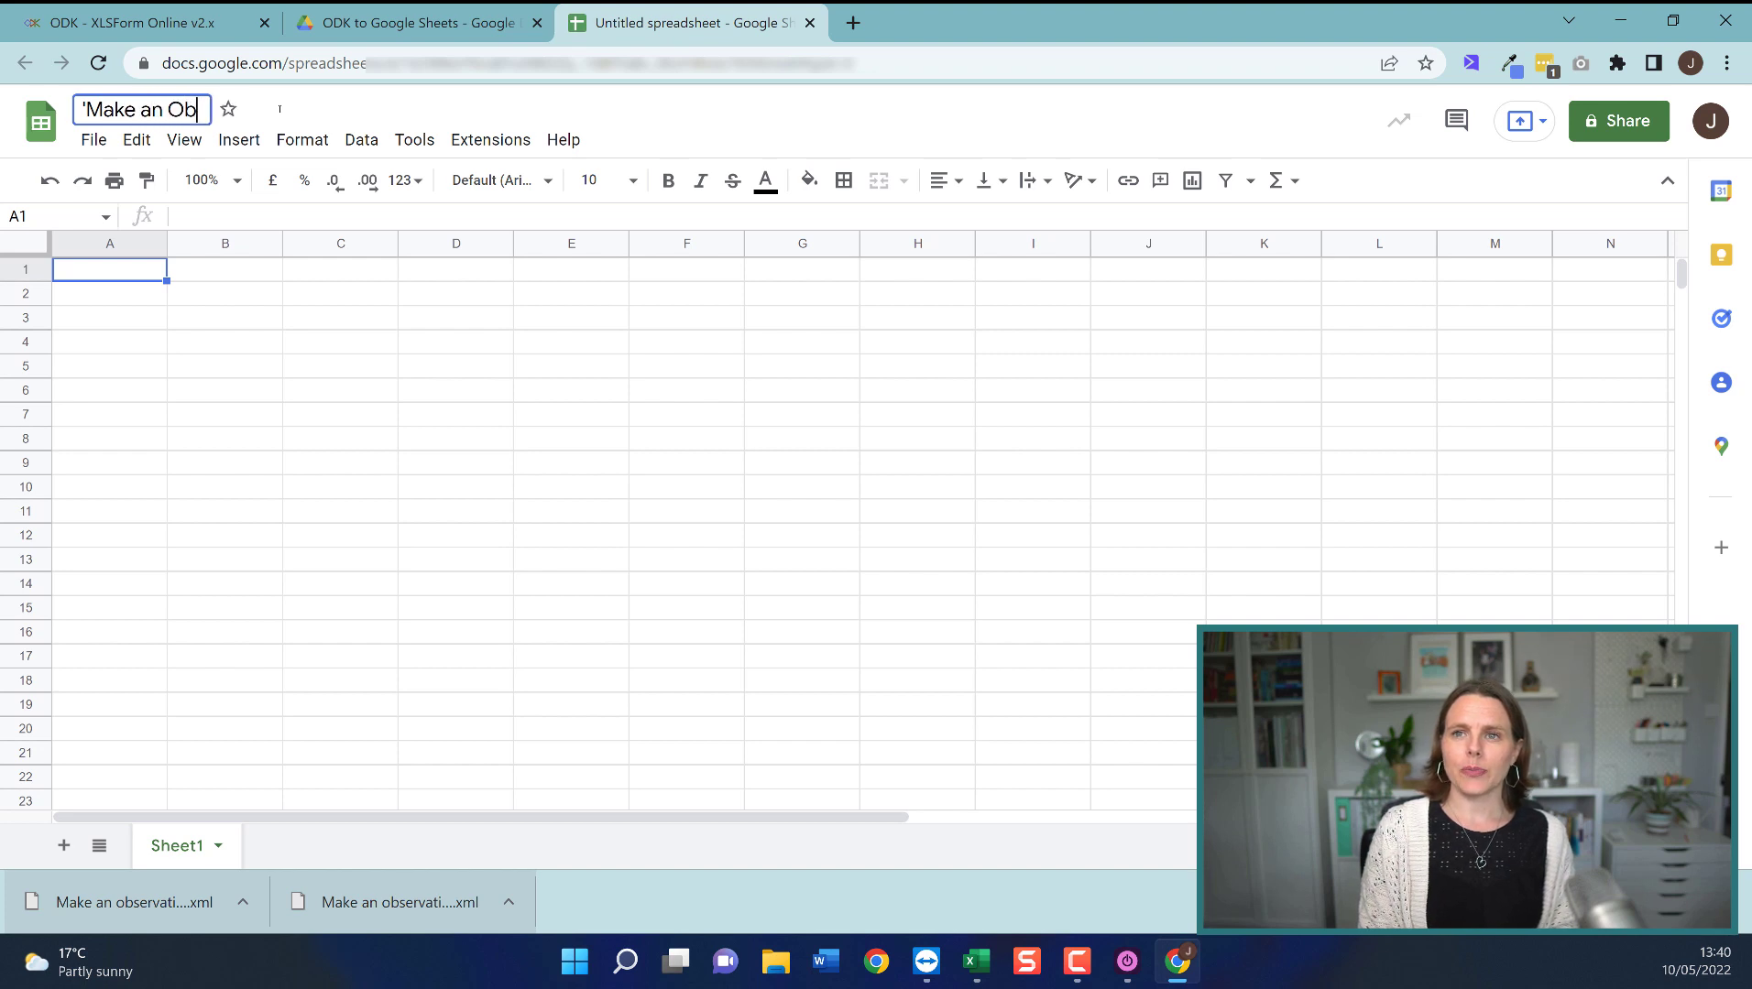
pyautogui.write("servation' datas")
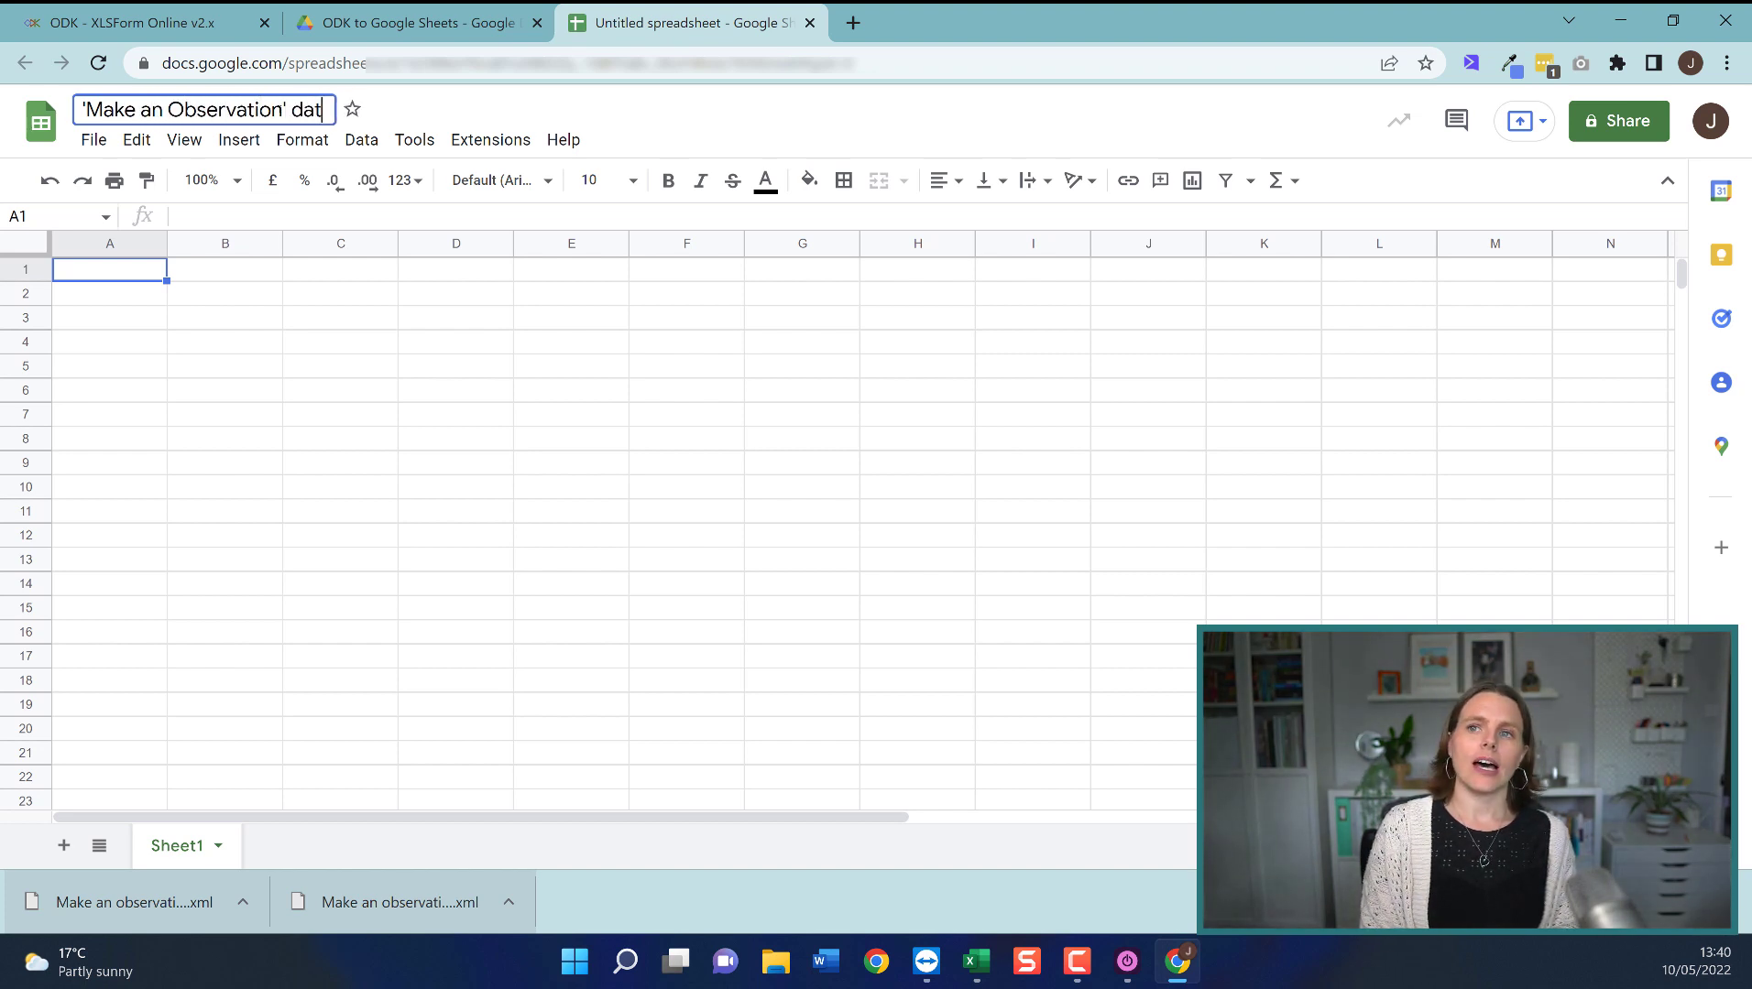
pyautogui.write('et')
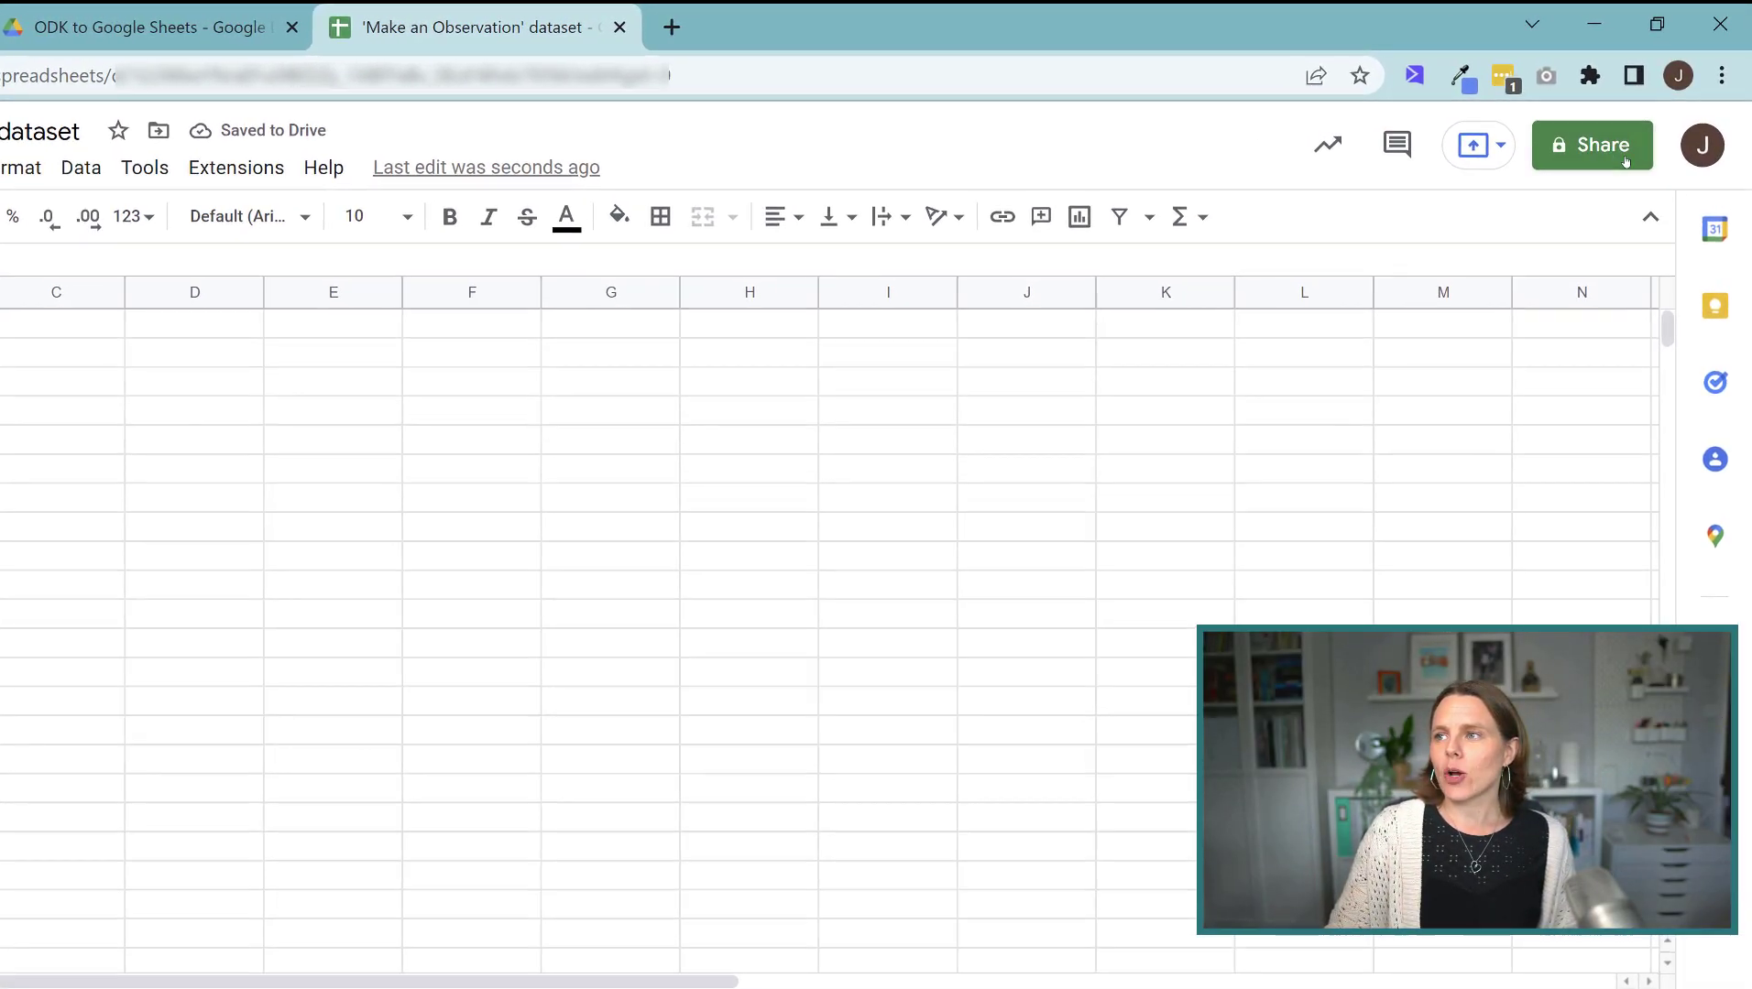
# Copy the spreadsheet's share link and return to the Excel form.
pyautogui.click(1586, 144)
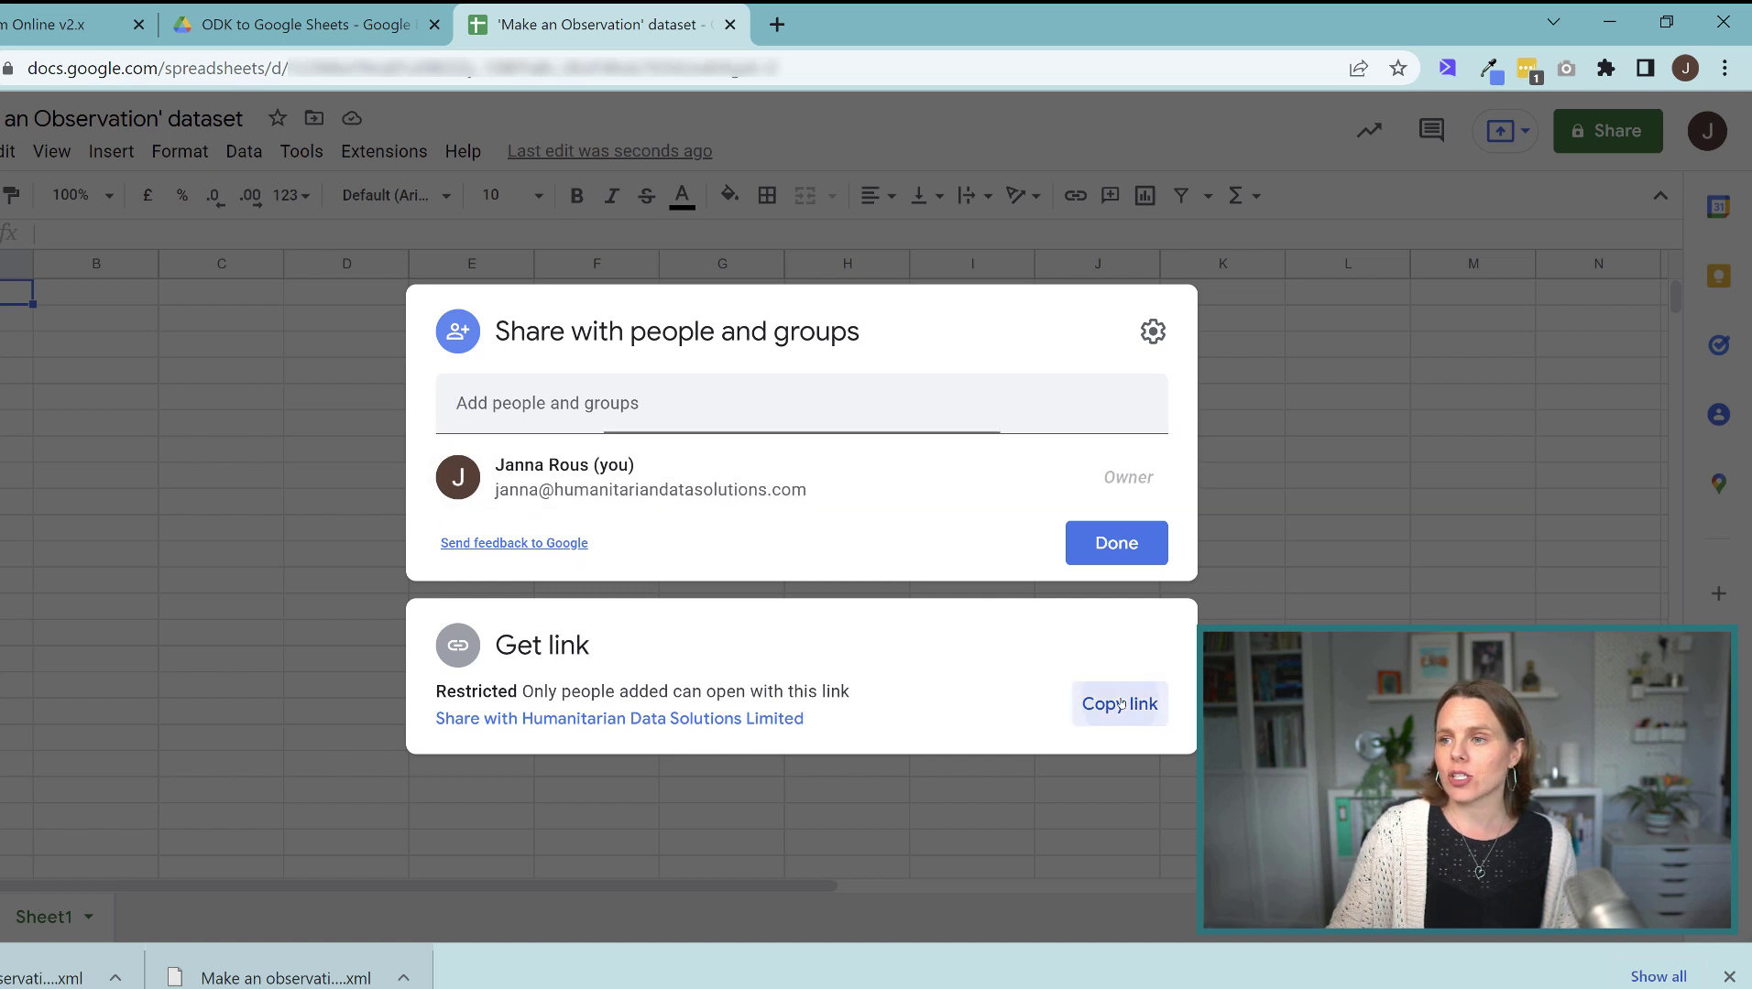
pyautogui.click(1111, 705)
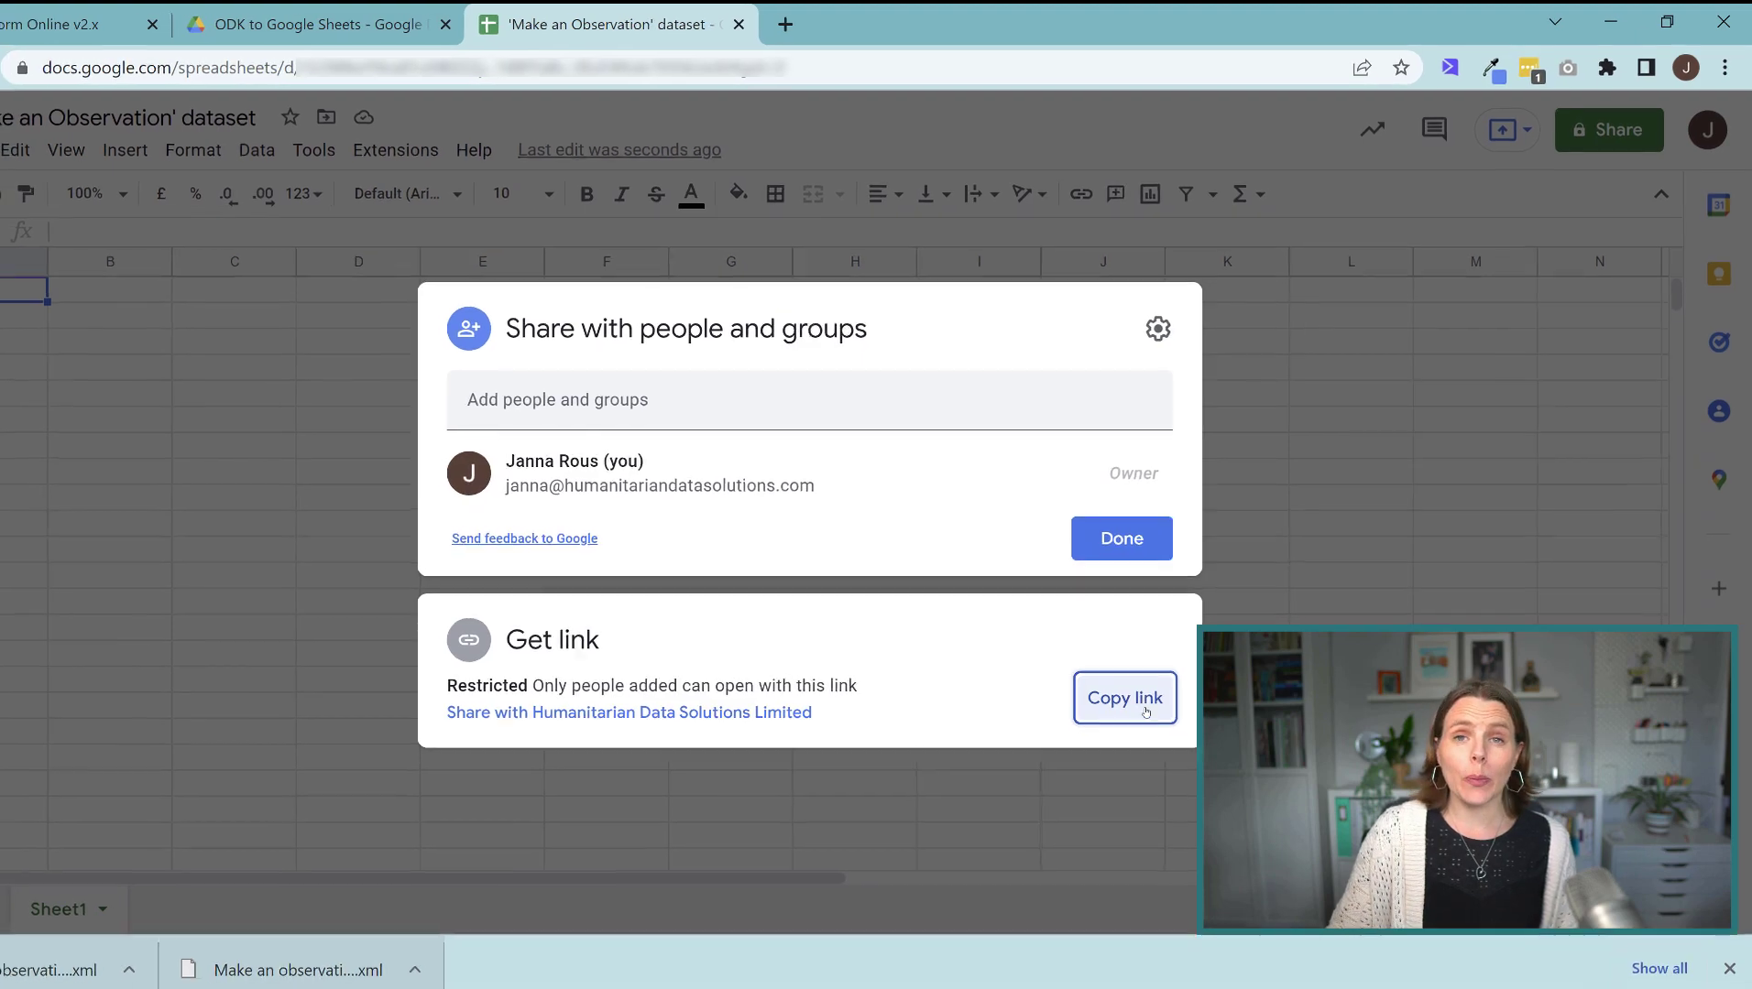
pyautogui.click(976, 962)
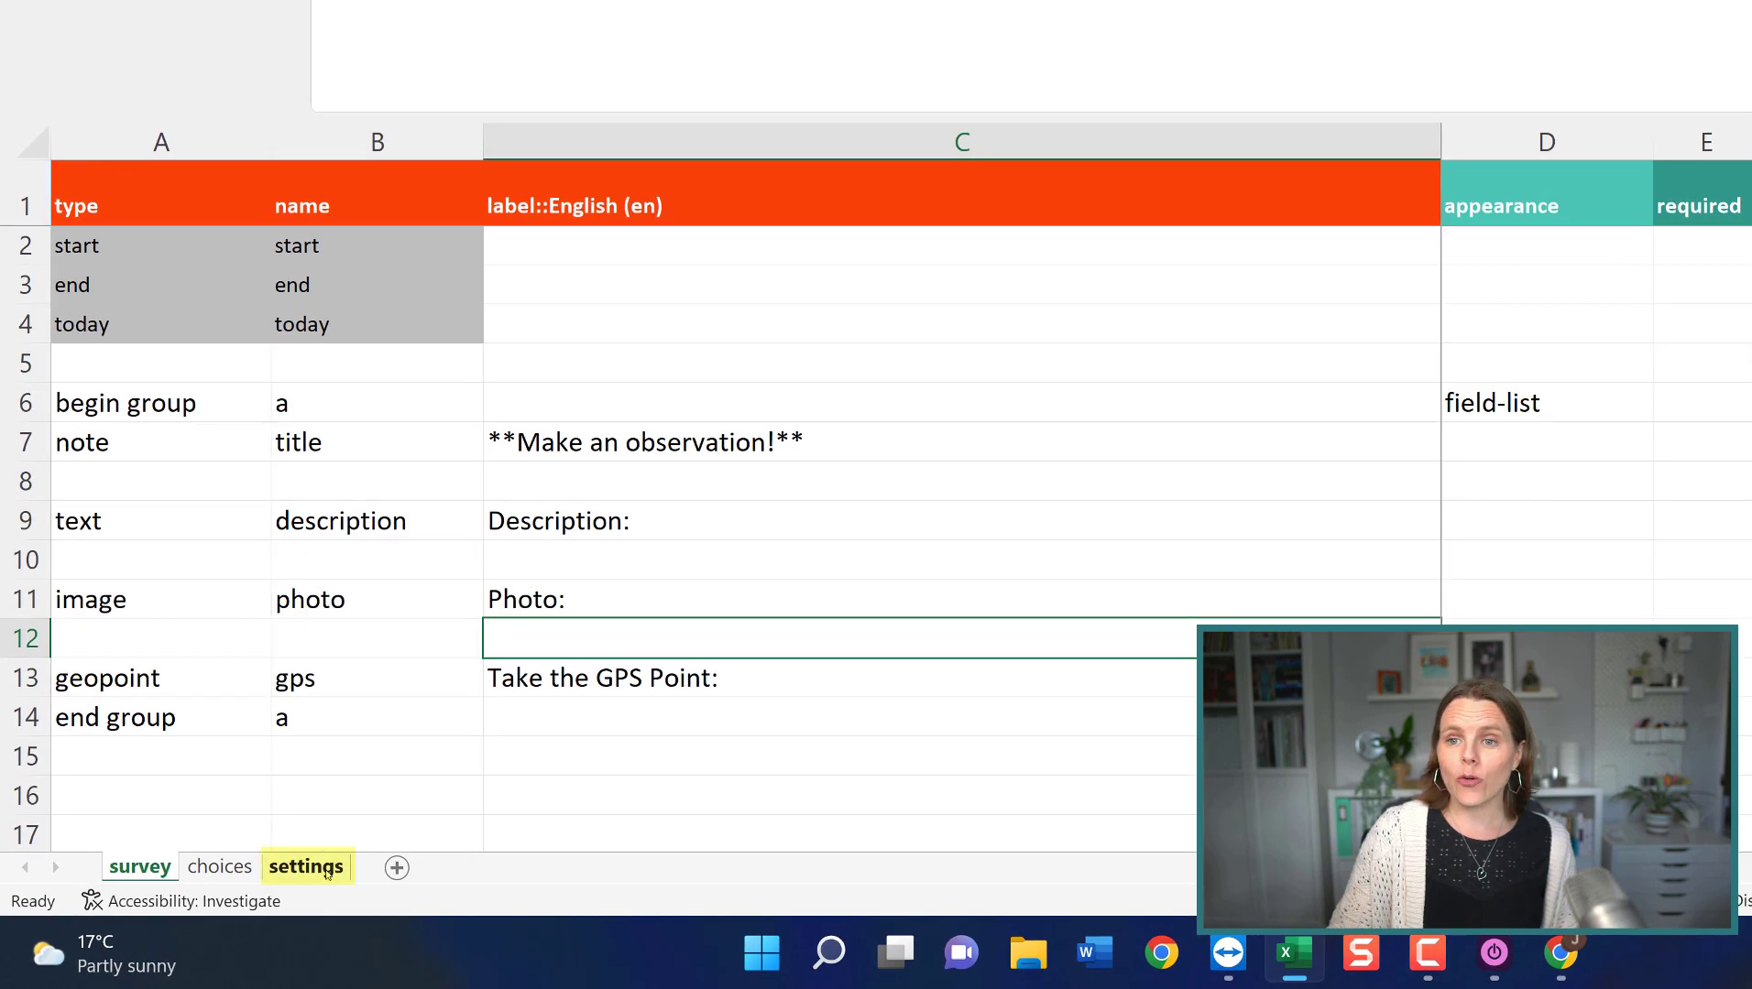
# Paste the Sheets link into submission_url cell D2 on the settings sheet and save the workbook.
pyautogui.click(307, 866)
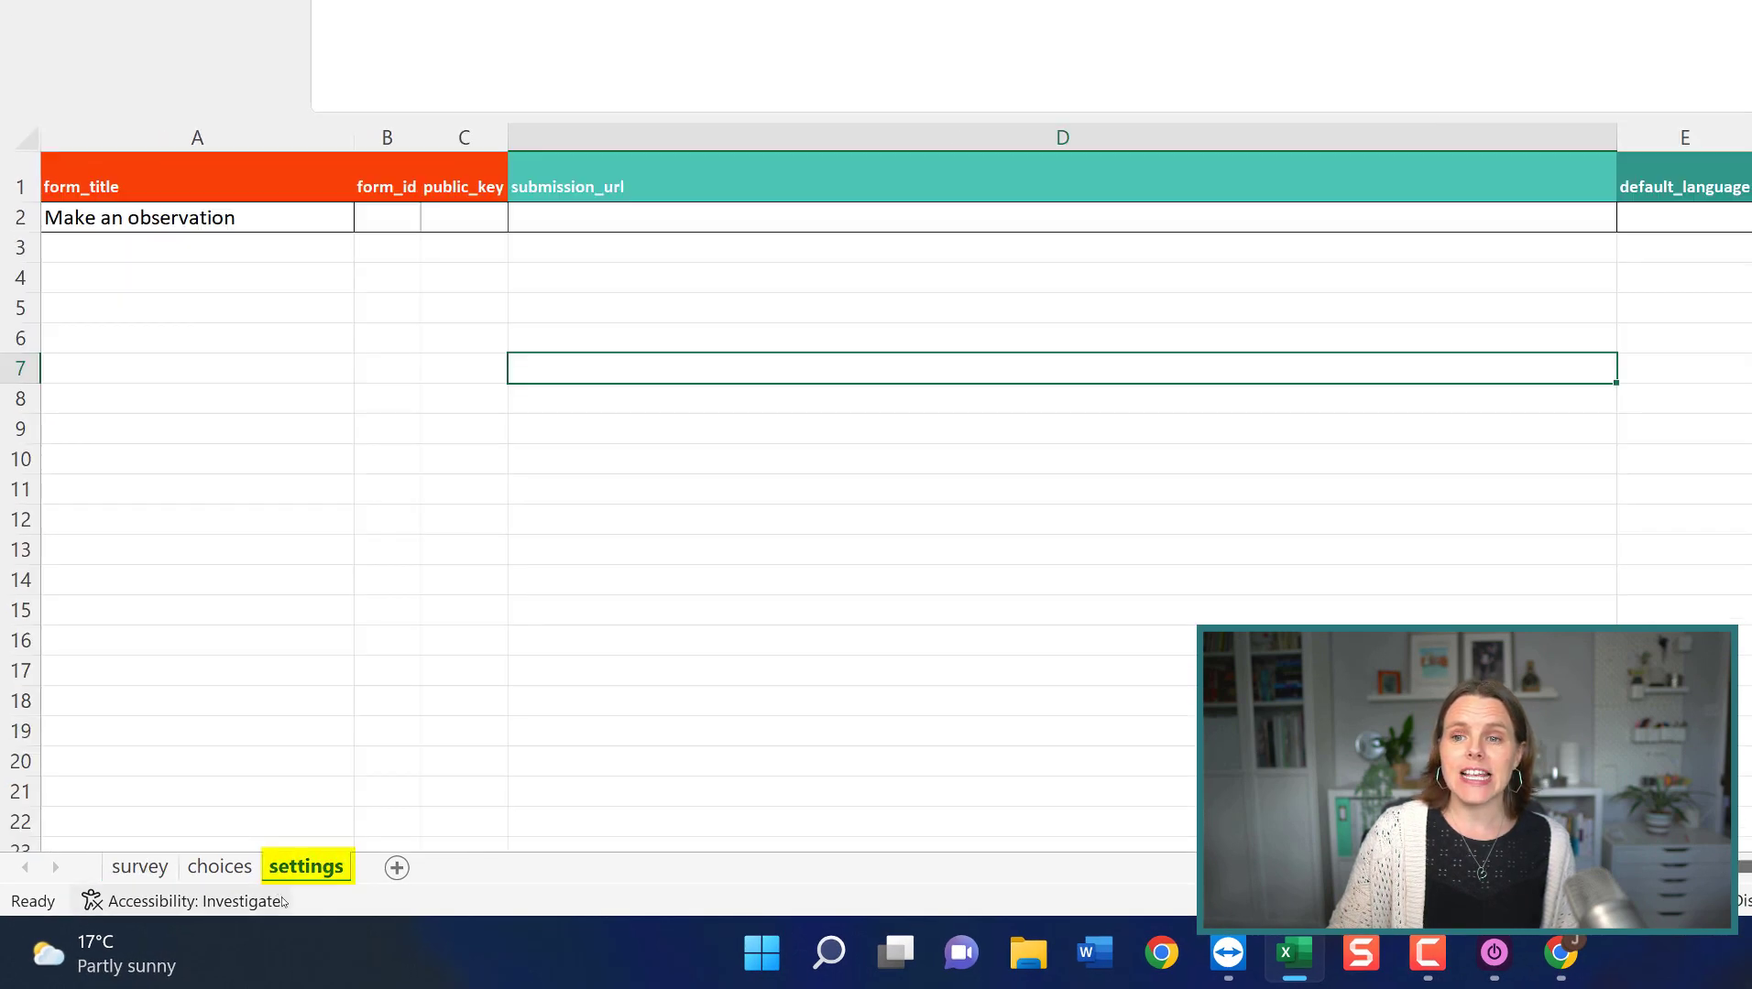
pyautogui.click(145, 217)
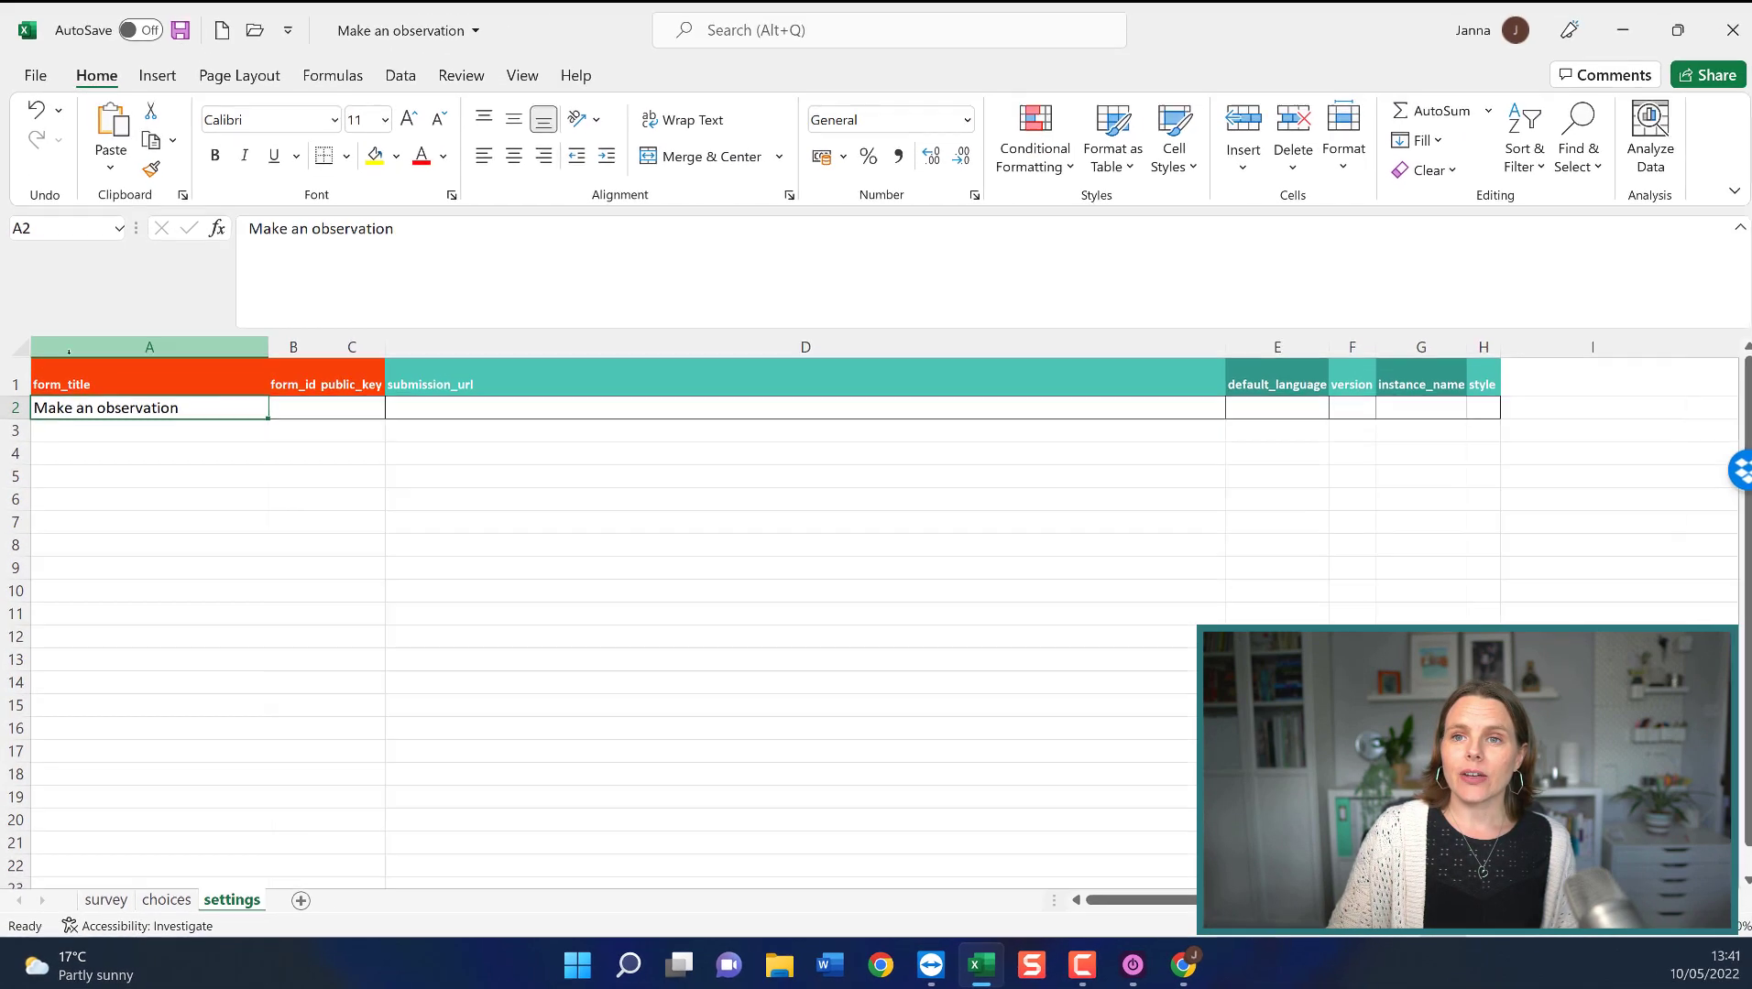
pyautogui.click(286, 385)
pyautogui.click(440, 385)
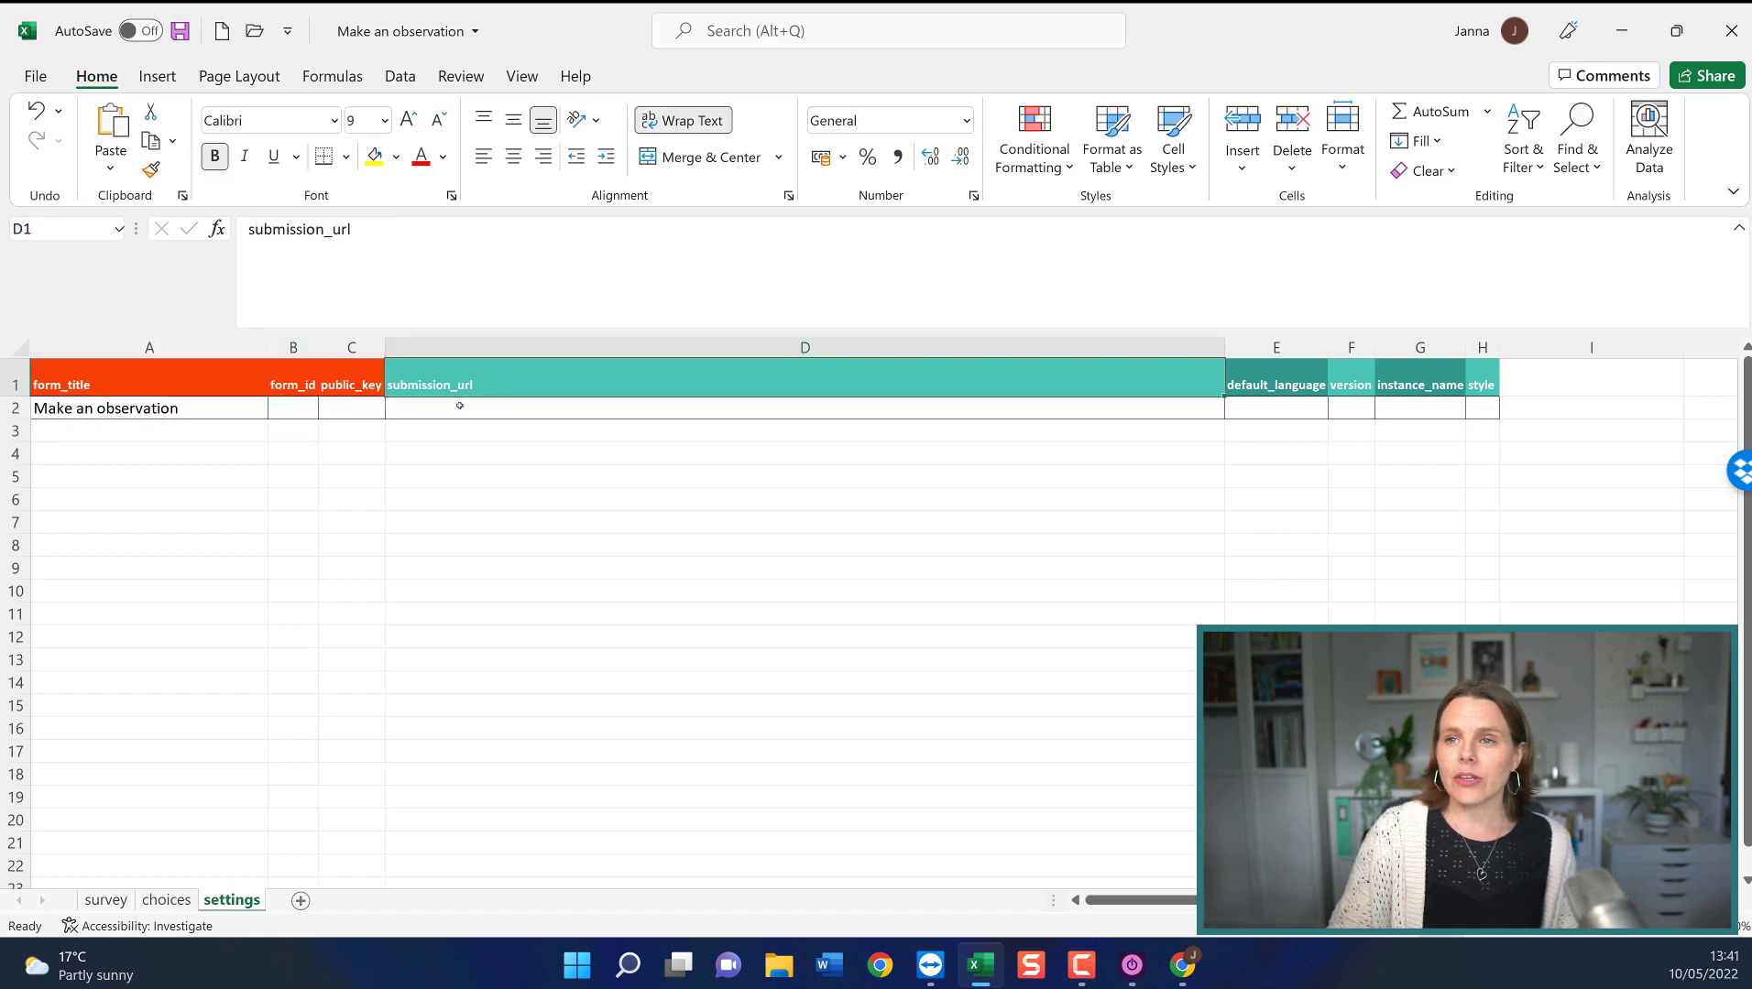
pyautogui.click(472, 404)
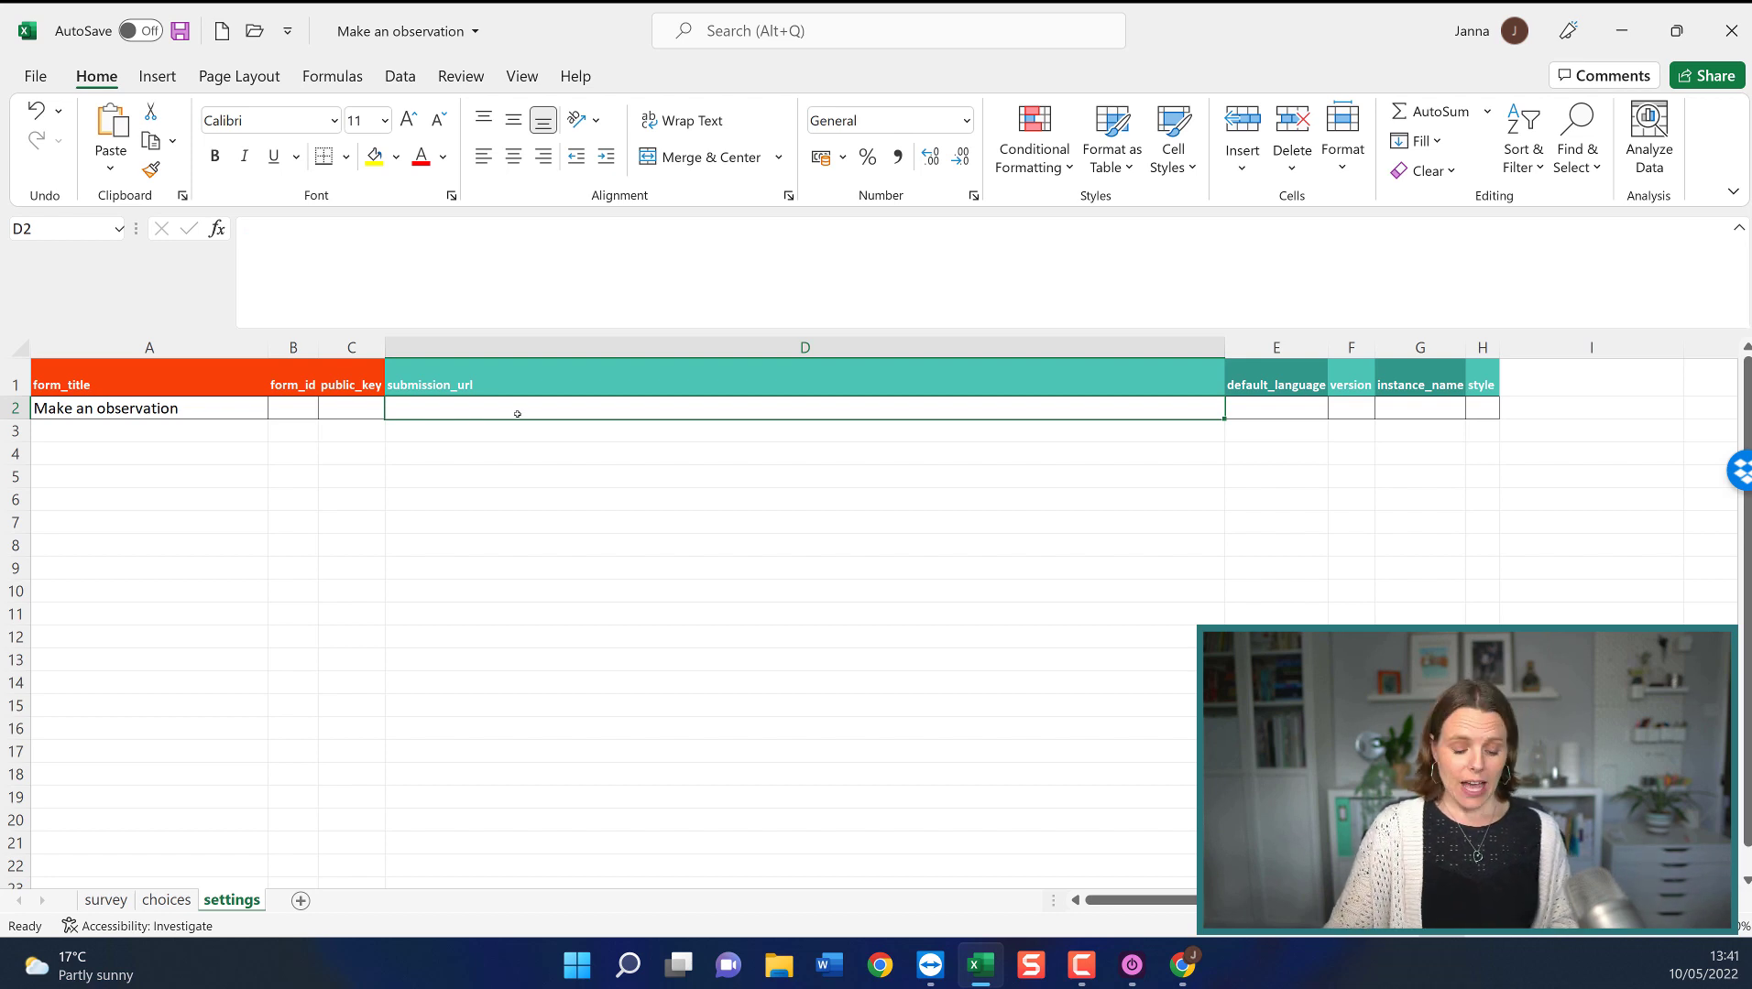
pyautogui.hotkey('ctrl', 'v')
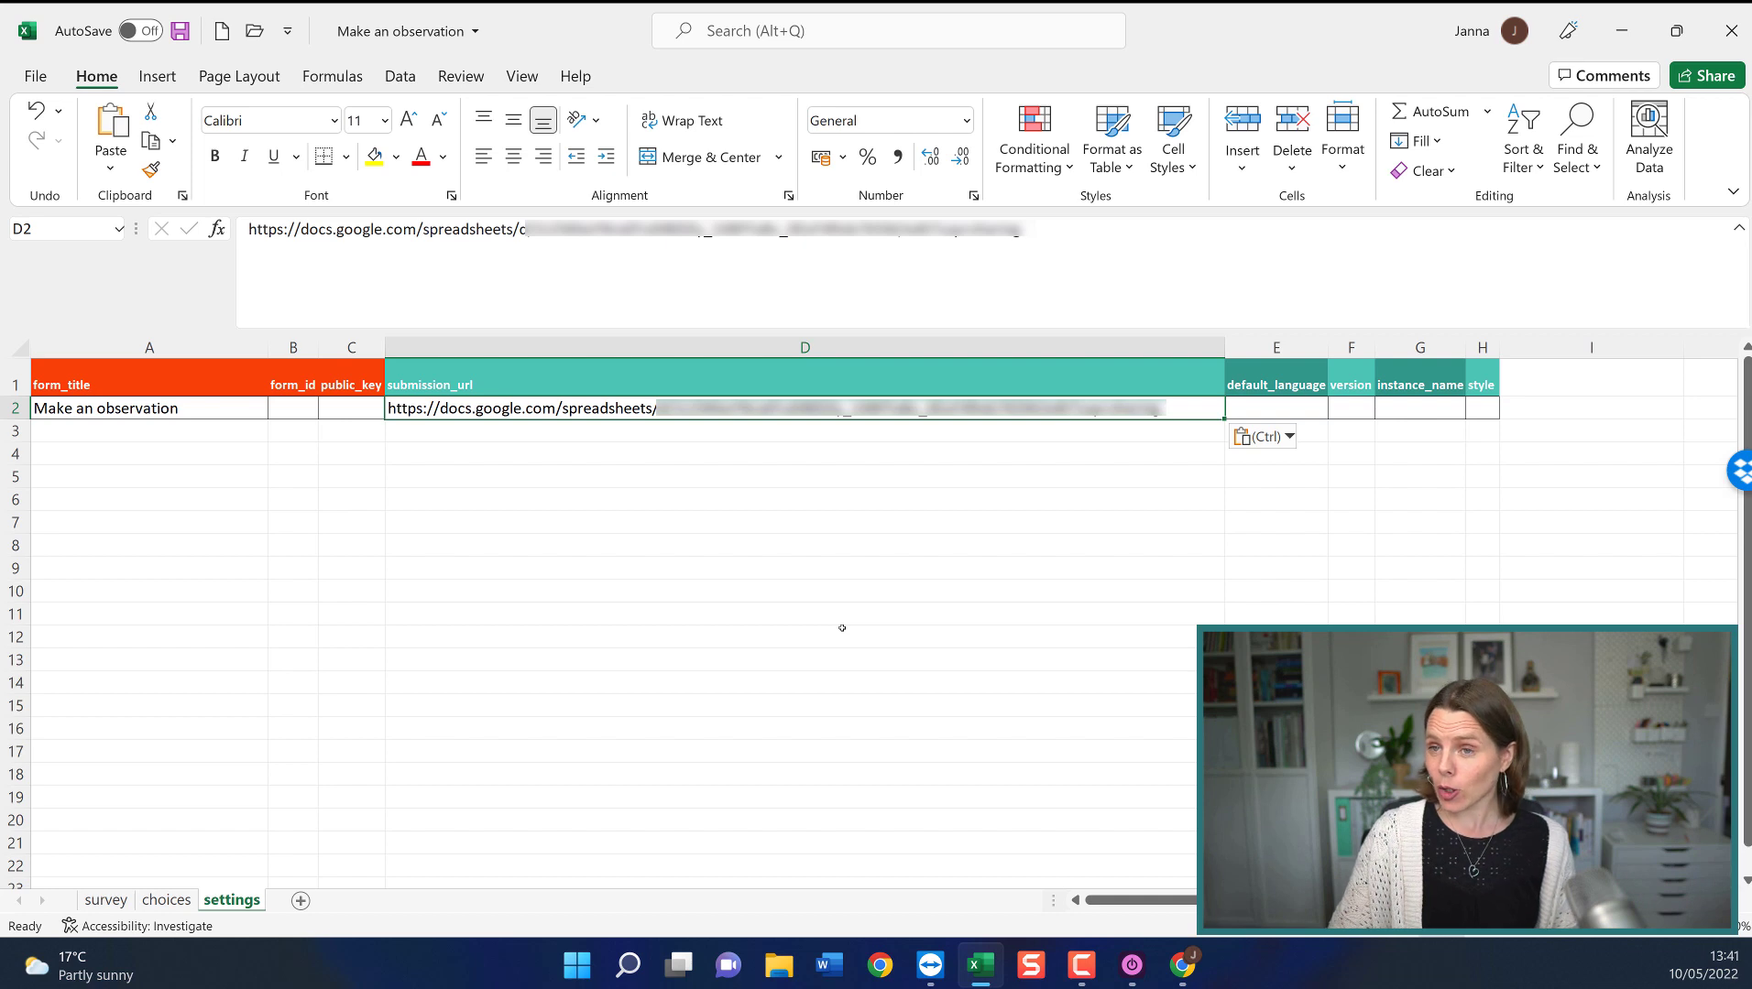
pyautogui.click(180, 31)
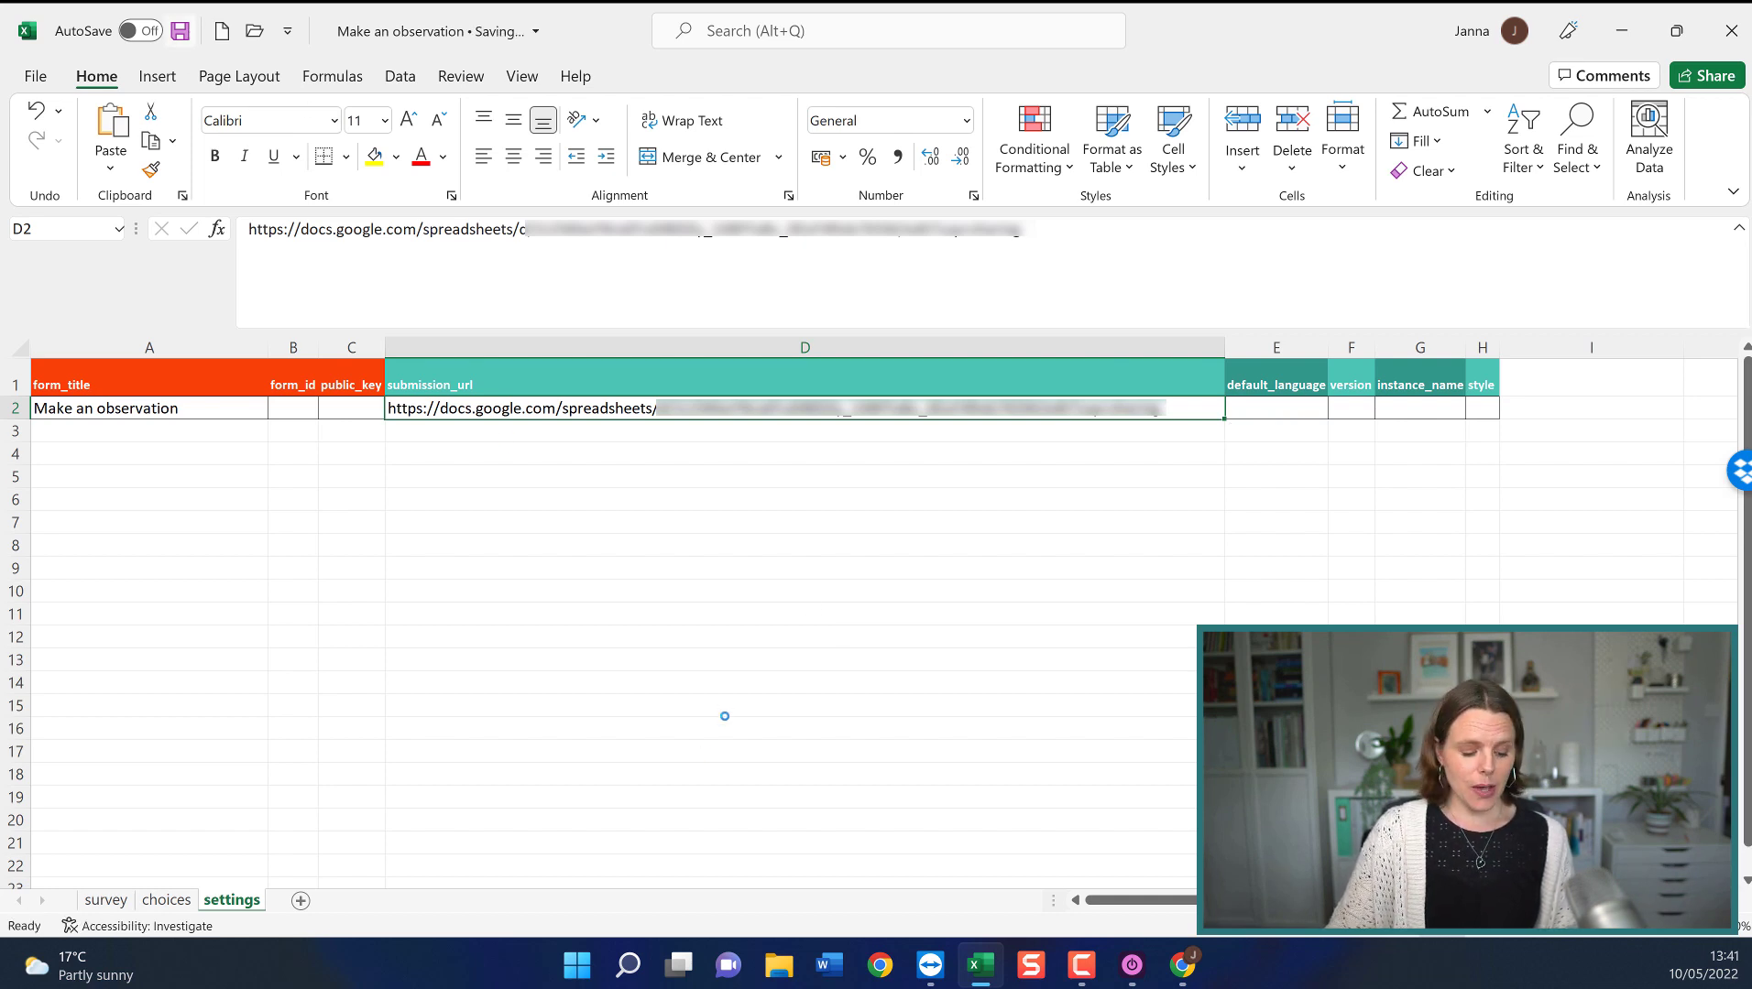
pyautogui.hotkey('alt', 'Tab')
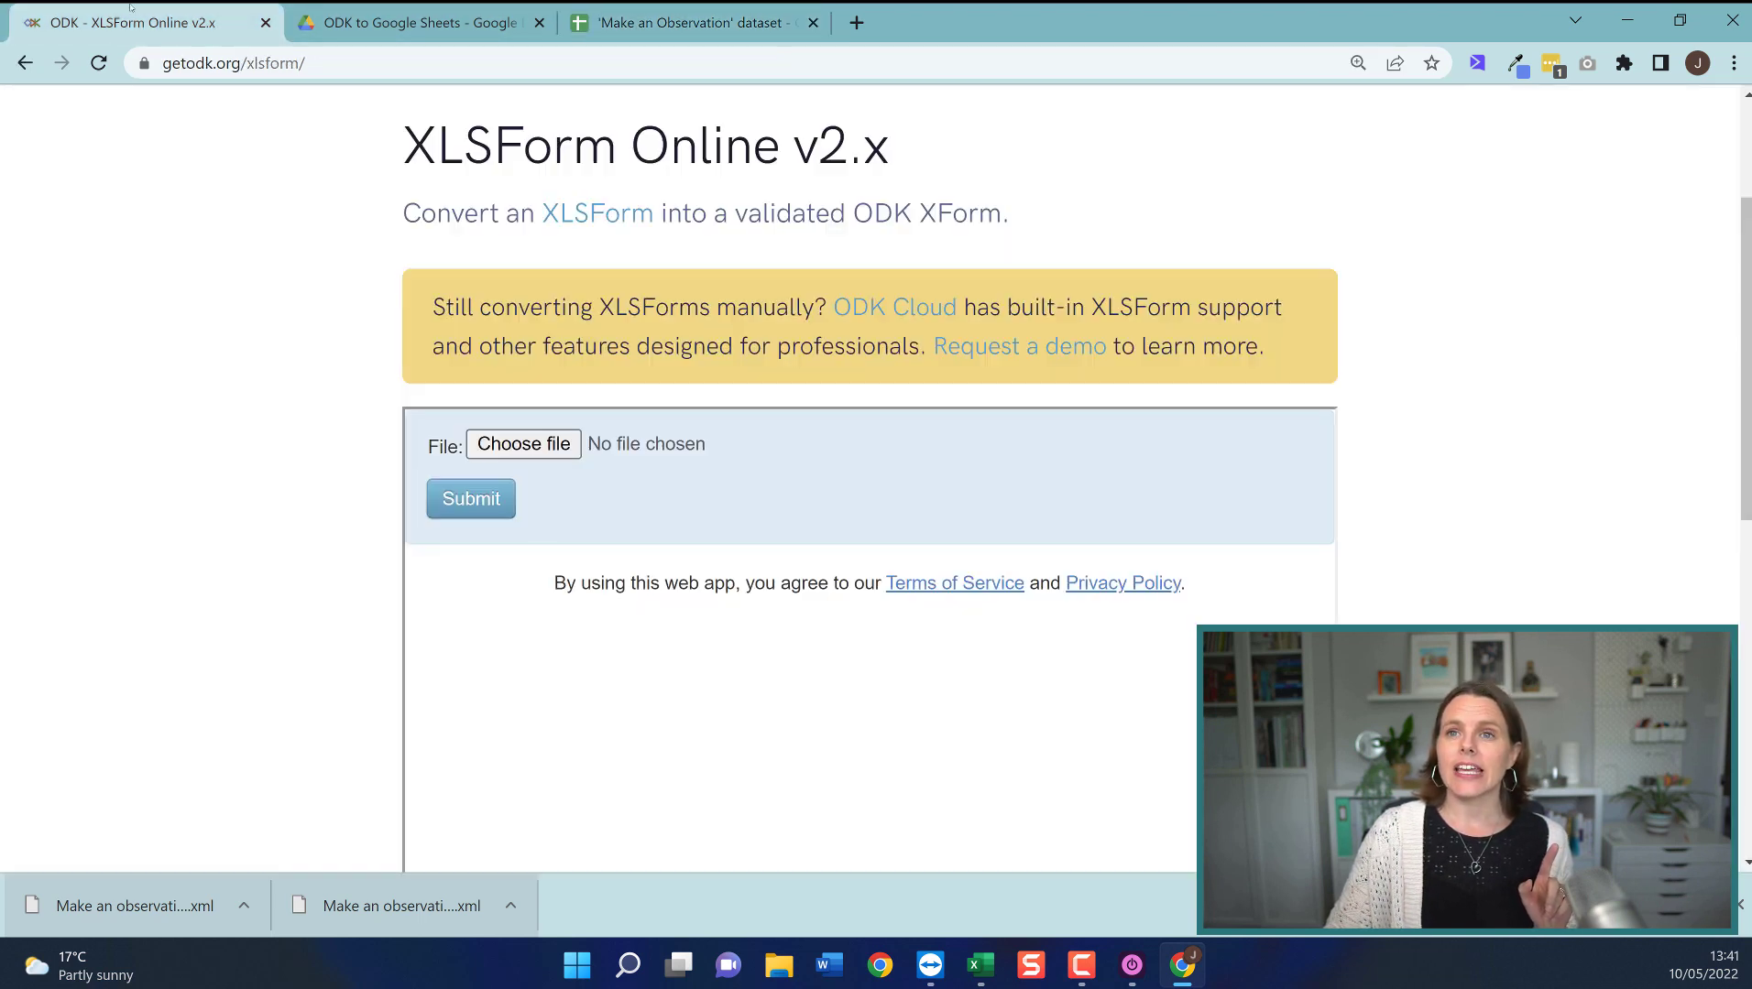
# Go to the ODK - XLSForm Online v2.x converter tab.
pyautogui.click(146, 22)
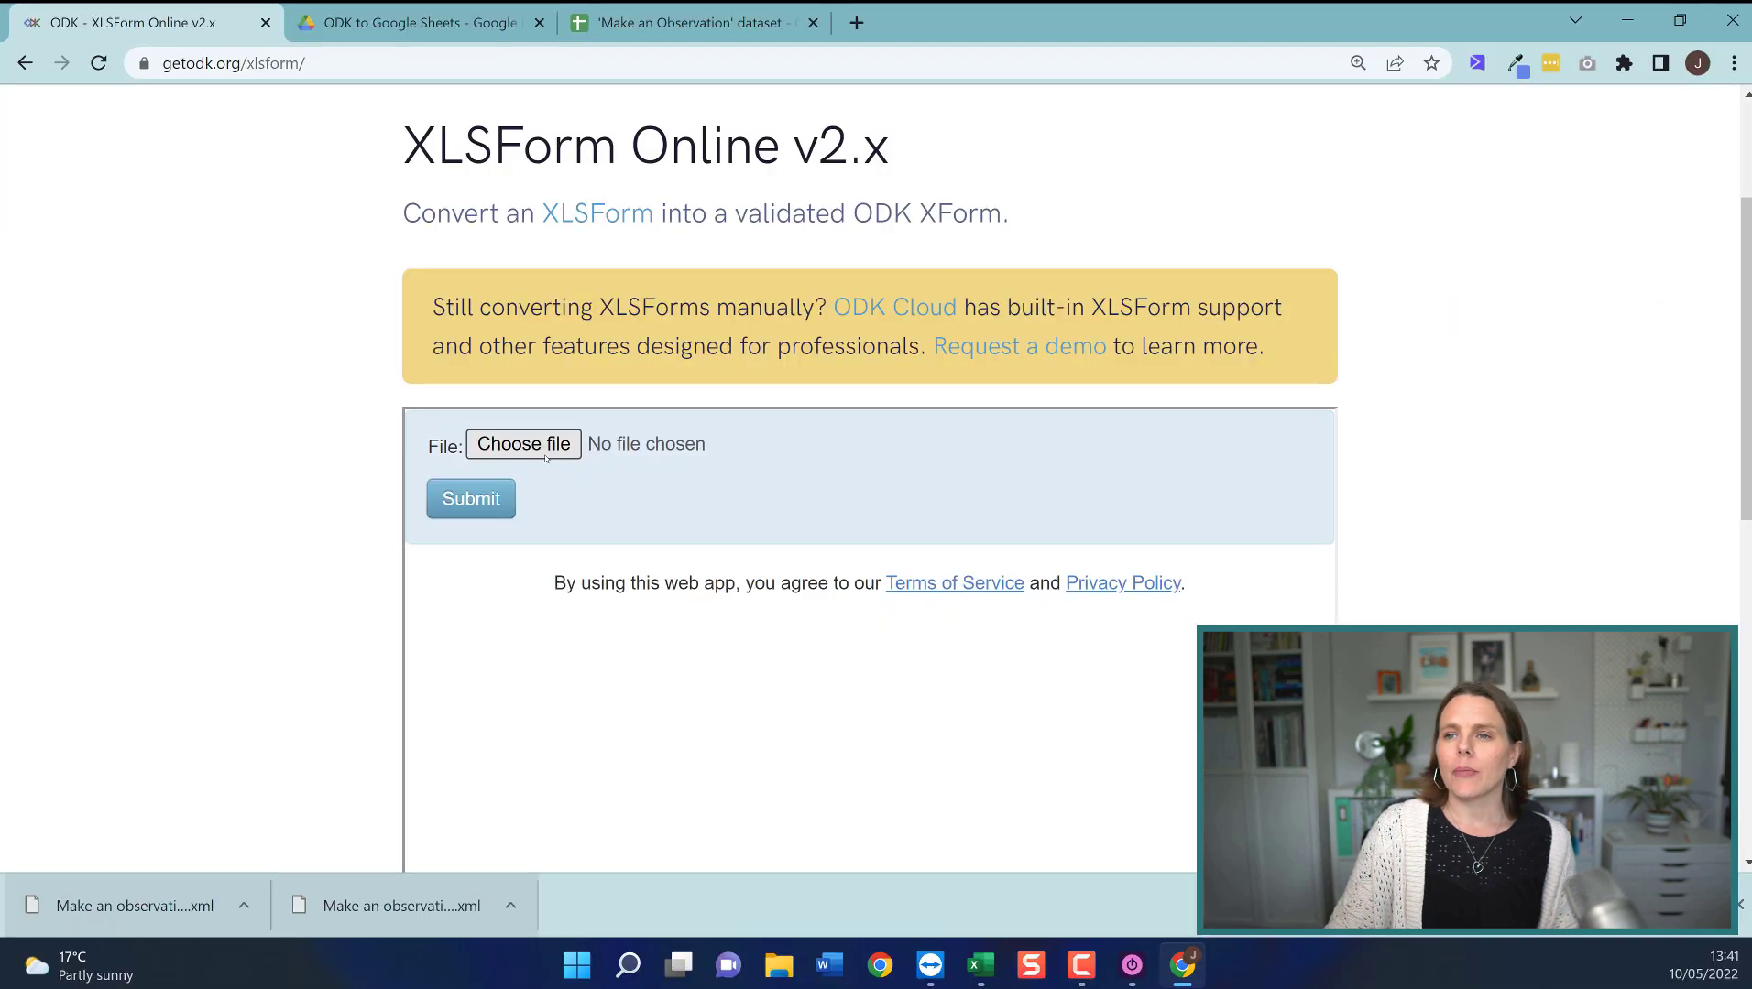
# Upload the Make an observation workbook to XLSForm Online, convert it, and download the XForm.
pyautogui.click(1104, 916)
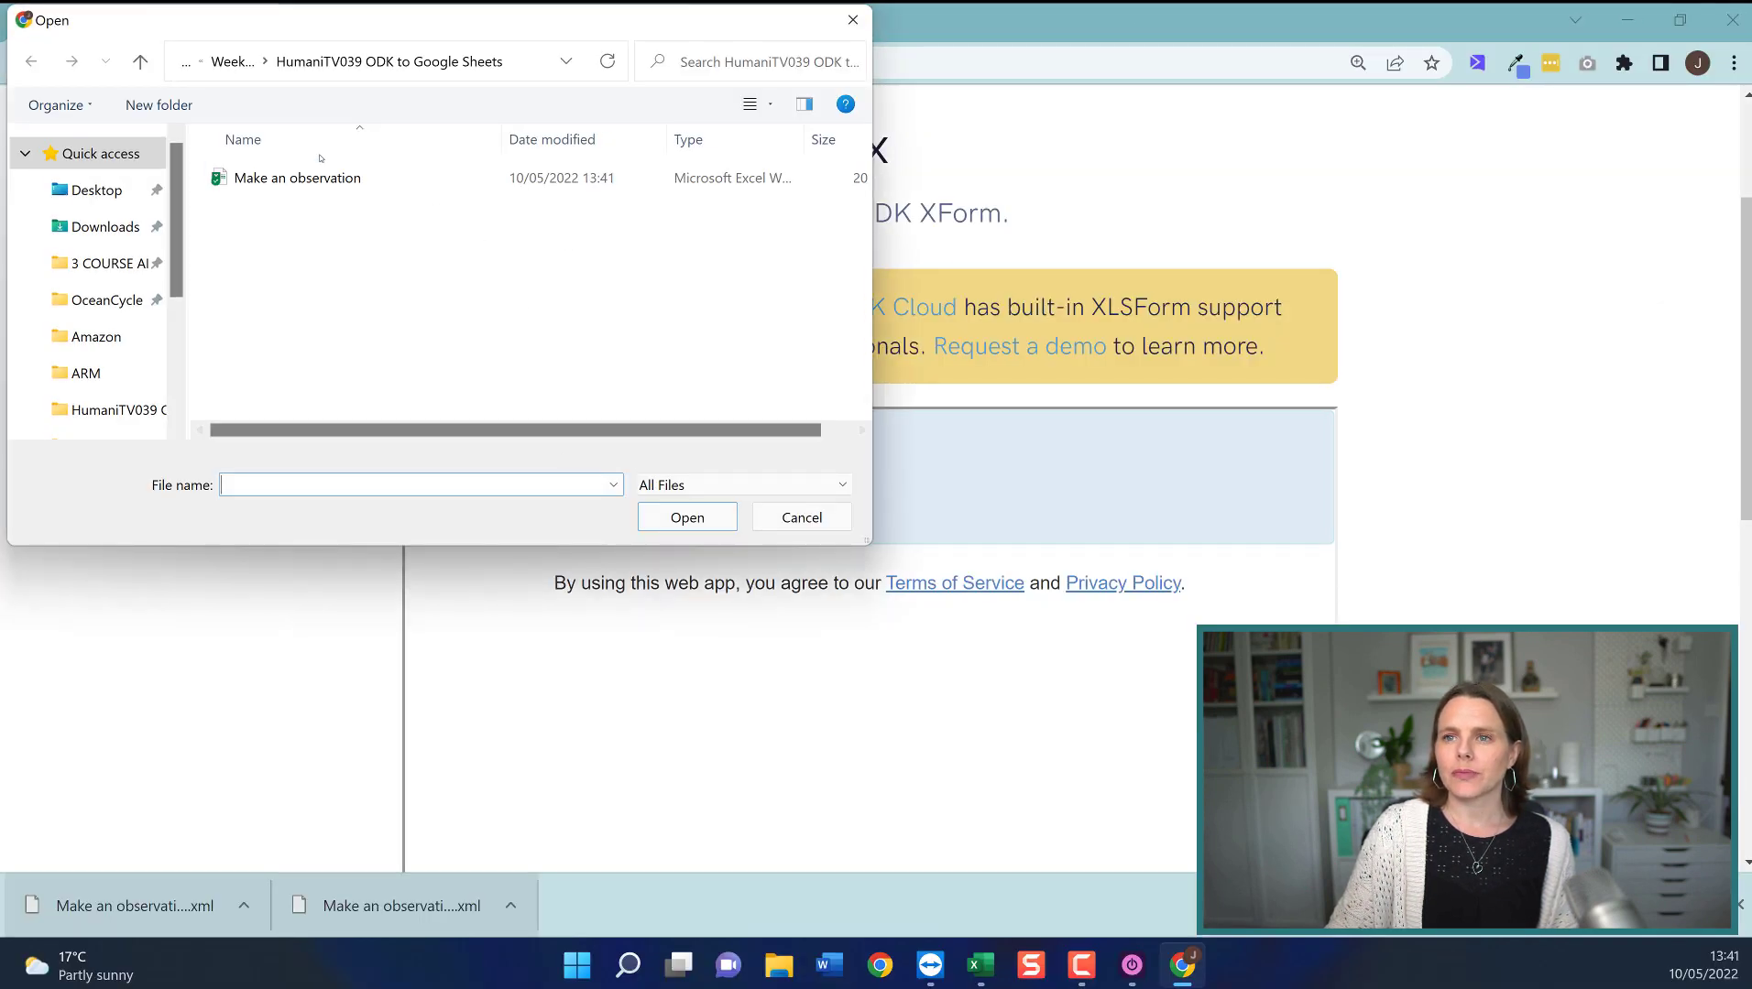
pyautogui.click(302, 178)
pyautogui.click(688, 518)
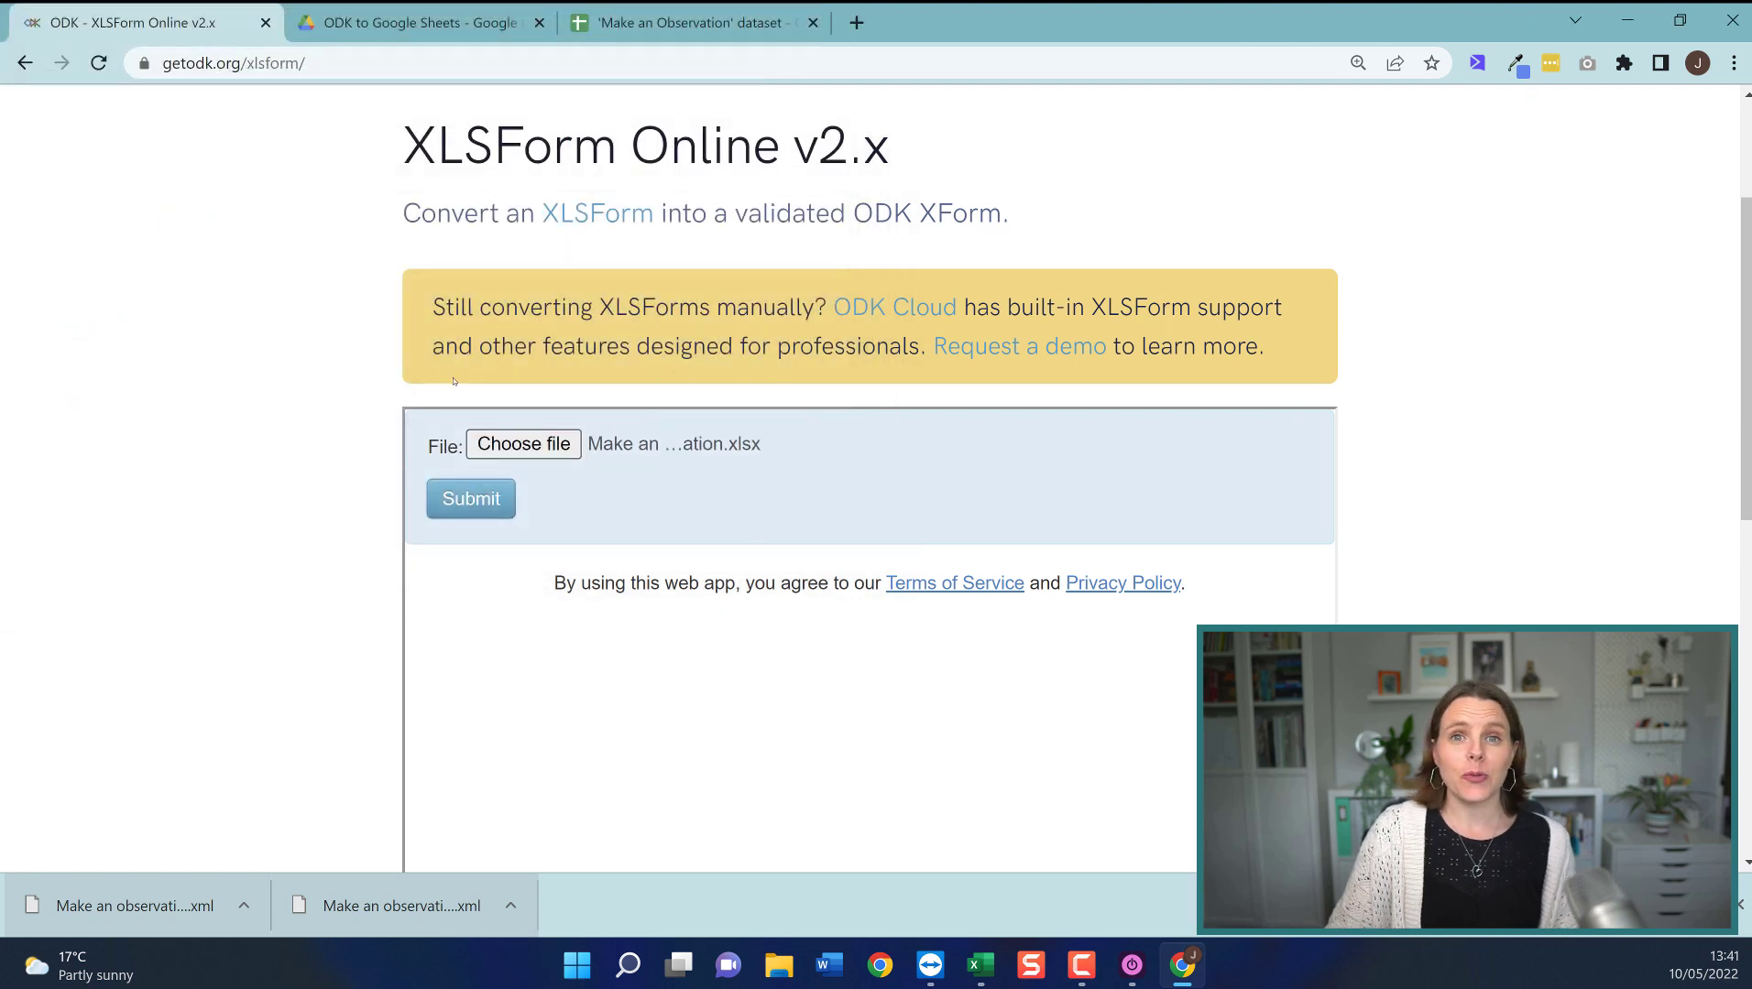
pyautogui.click(485, 504)
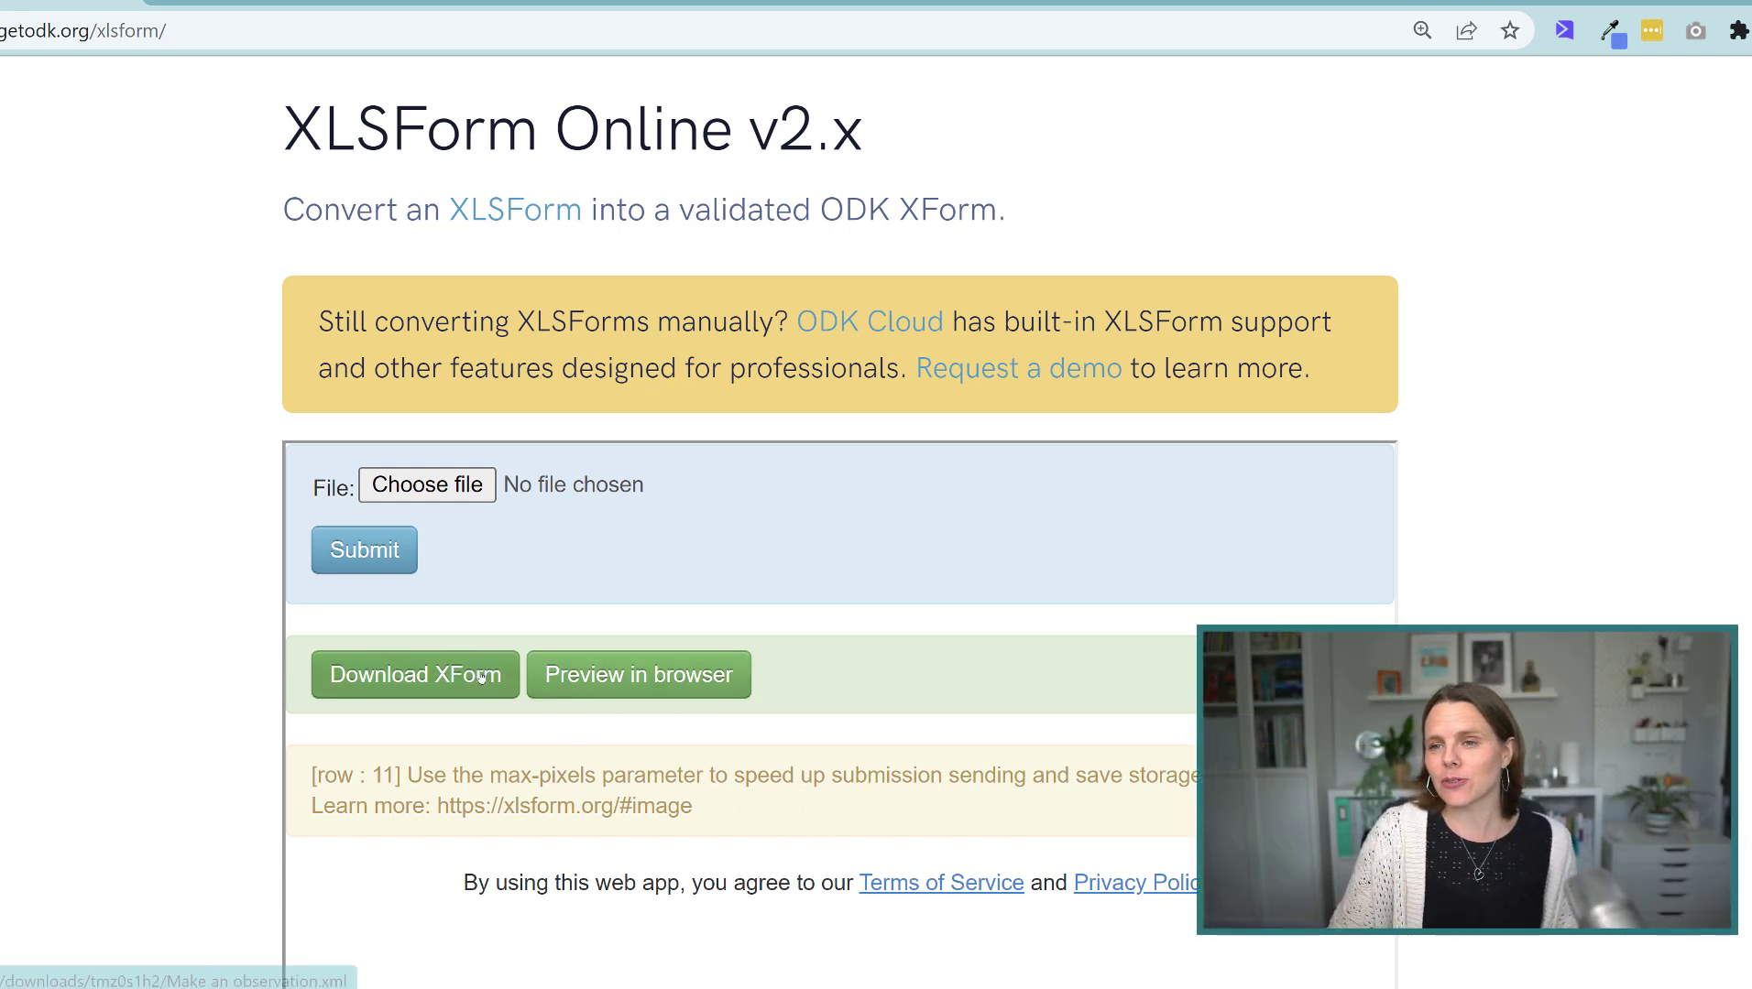
pyautogui.click(384, 683)
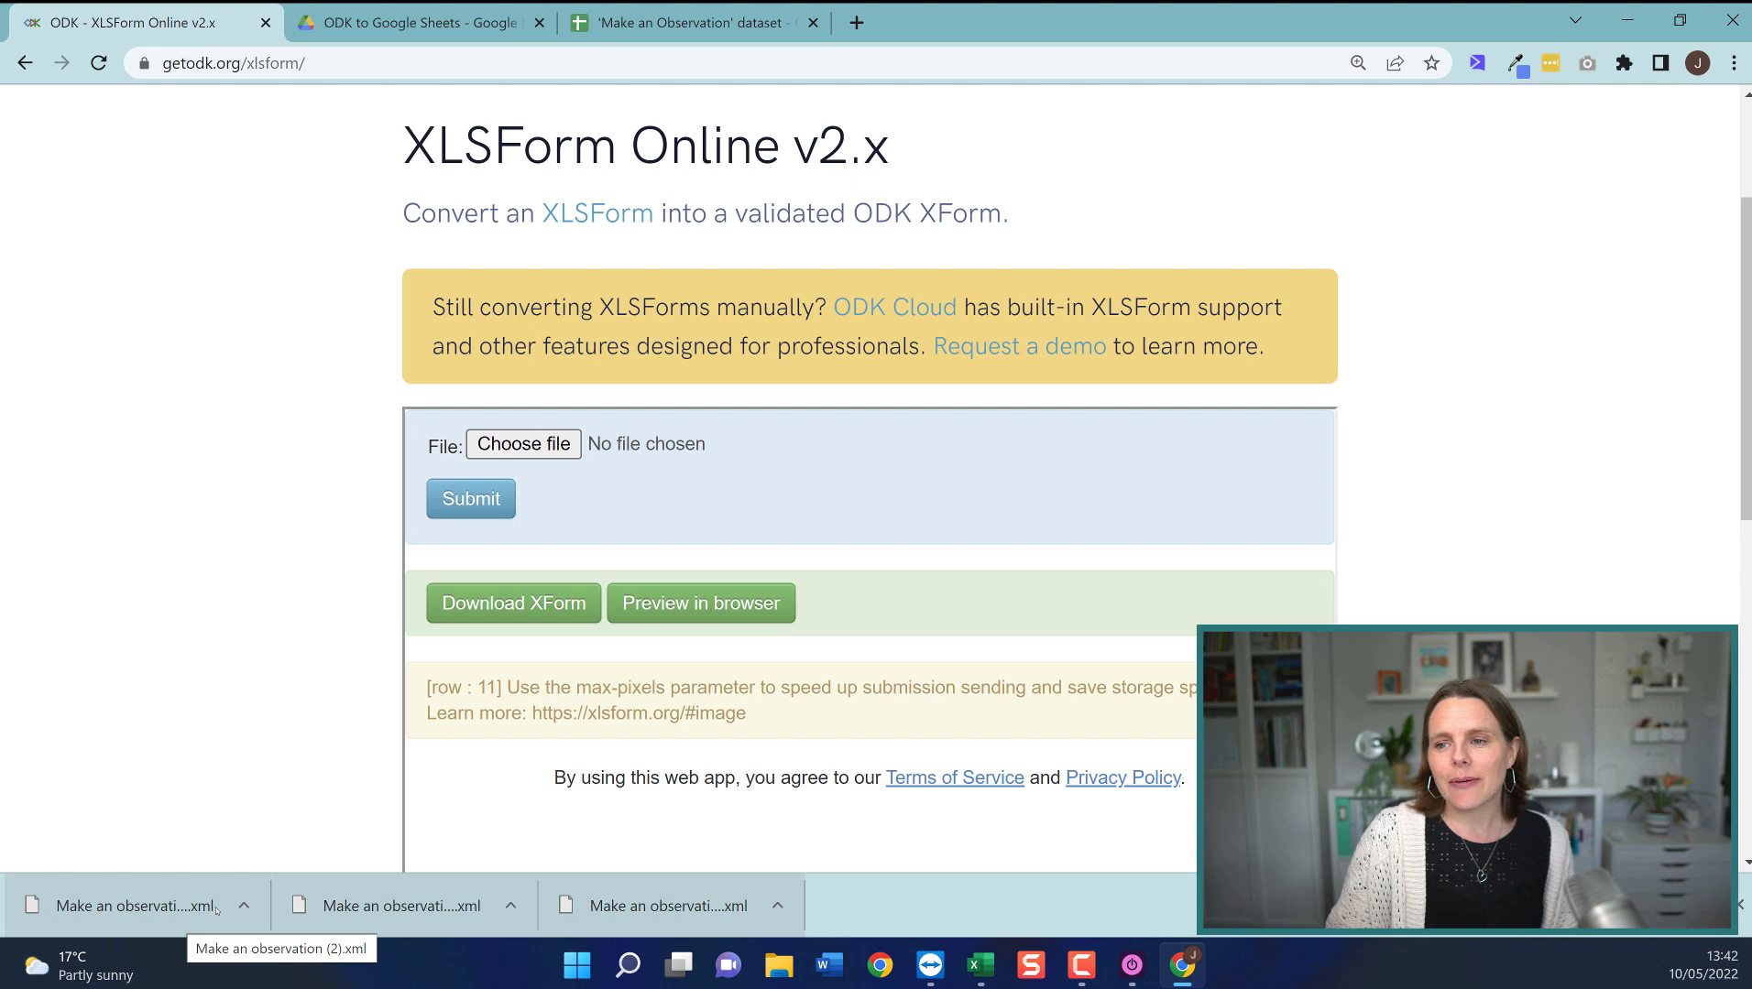
# Upload the downloaded XForm into the Drive folder and rename it Make an observation.xml.
pyautogui.click(422, 22)
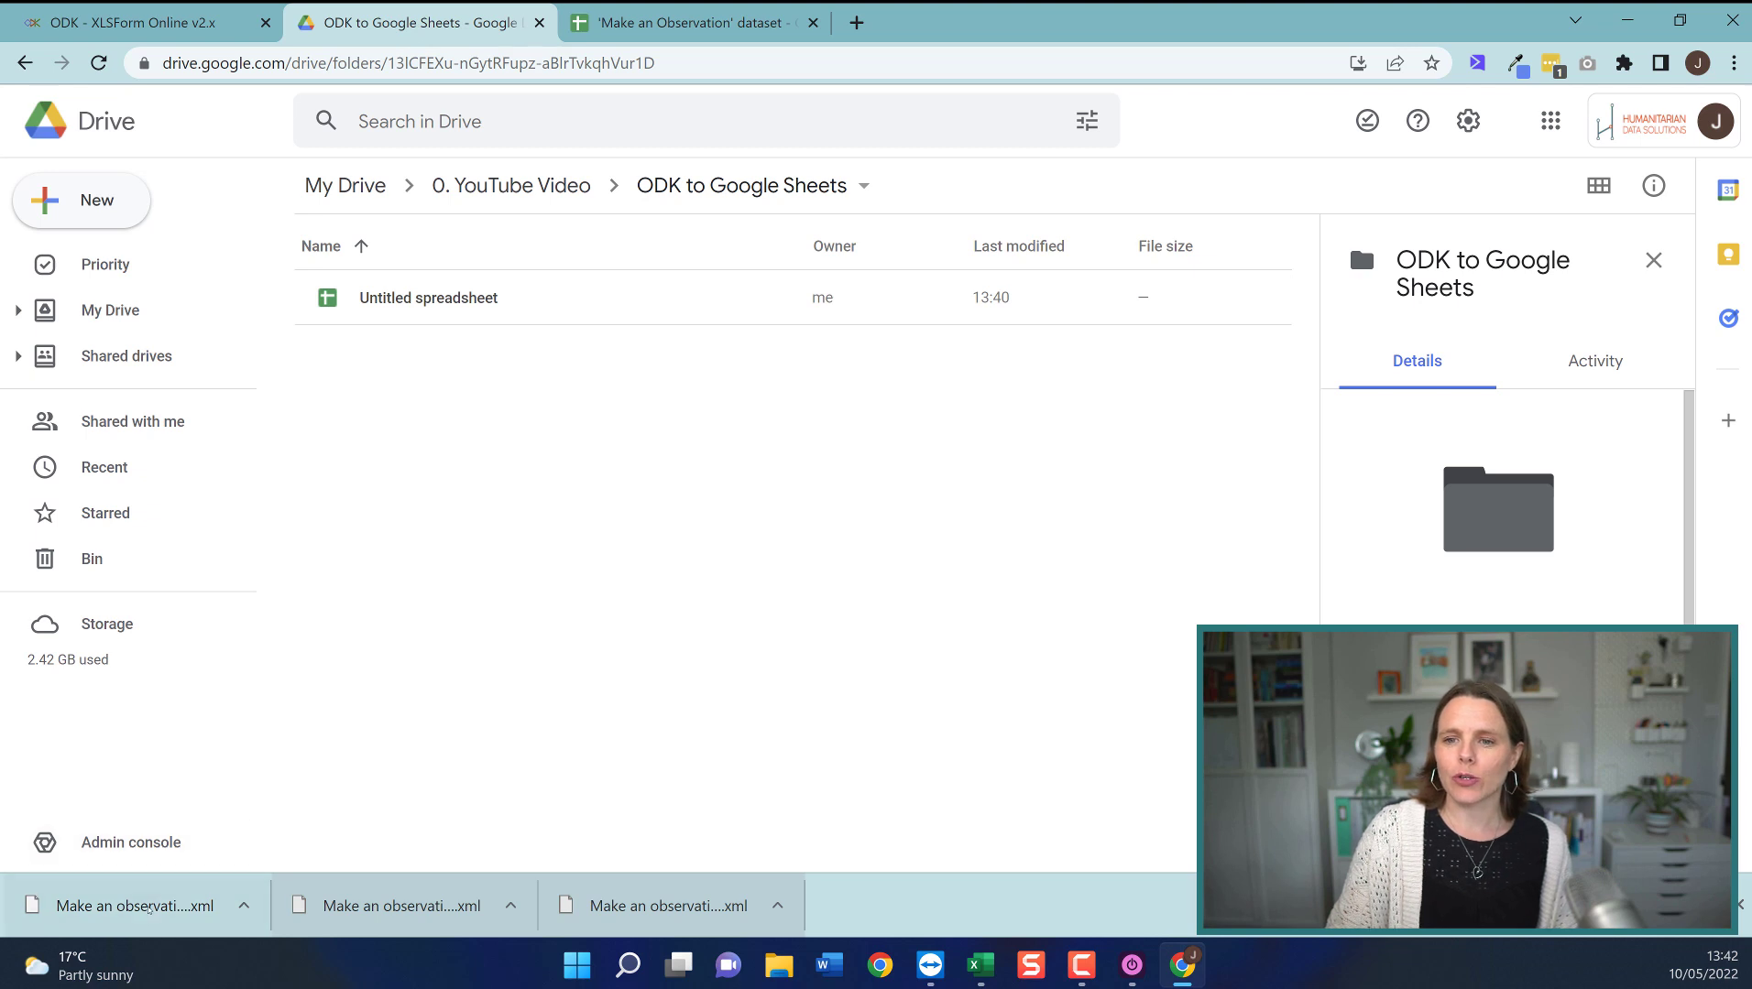
pyautogui.moveTo(135, 906); pyautogui.dragTo(574, 488)
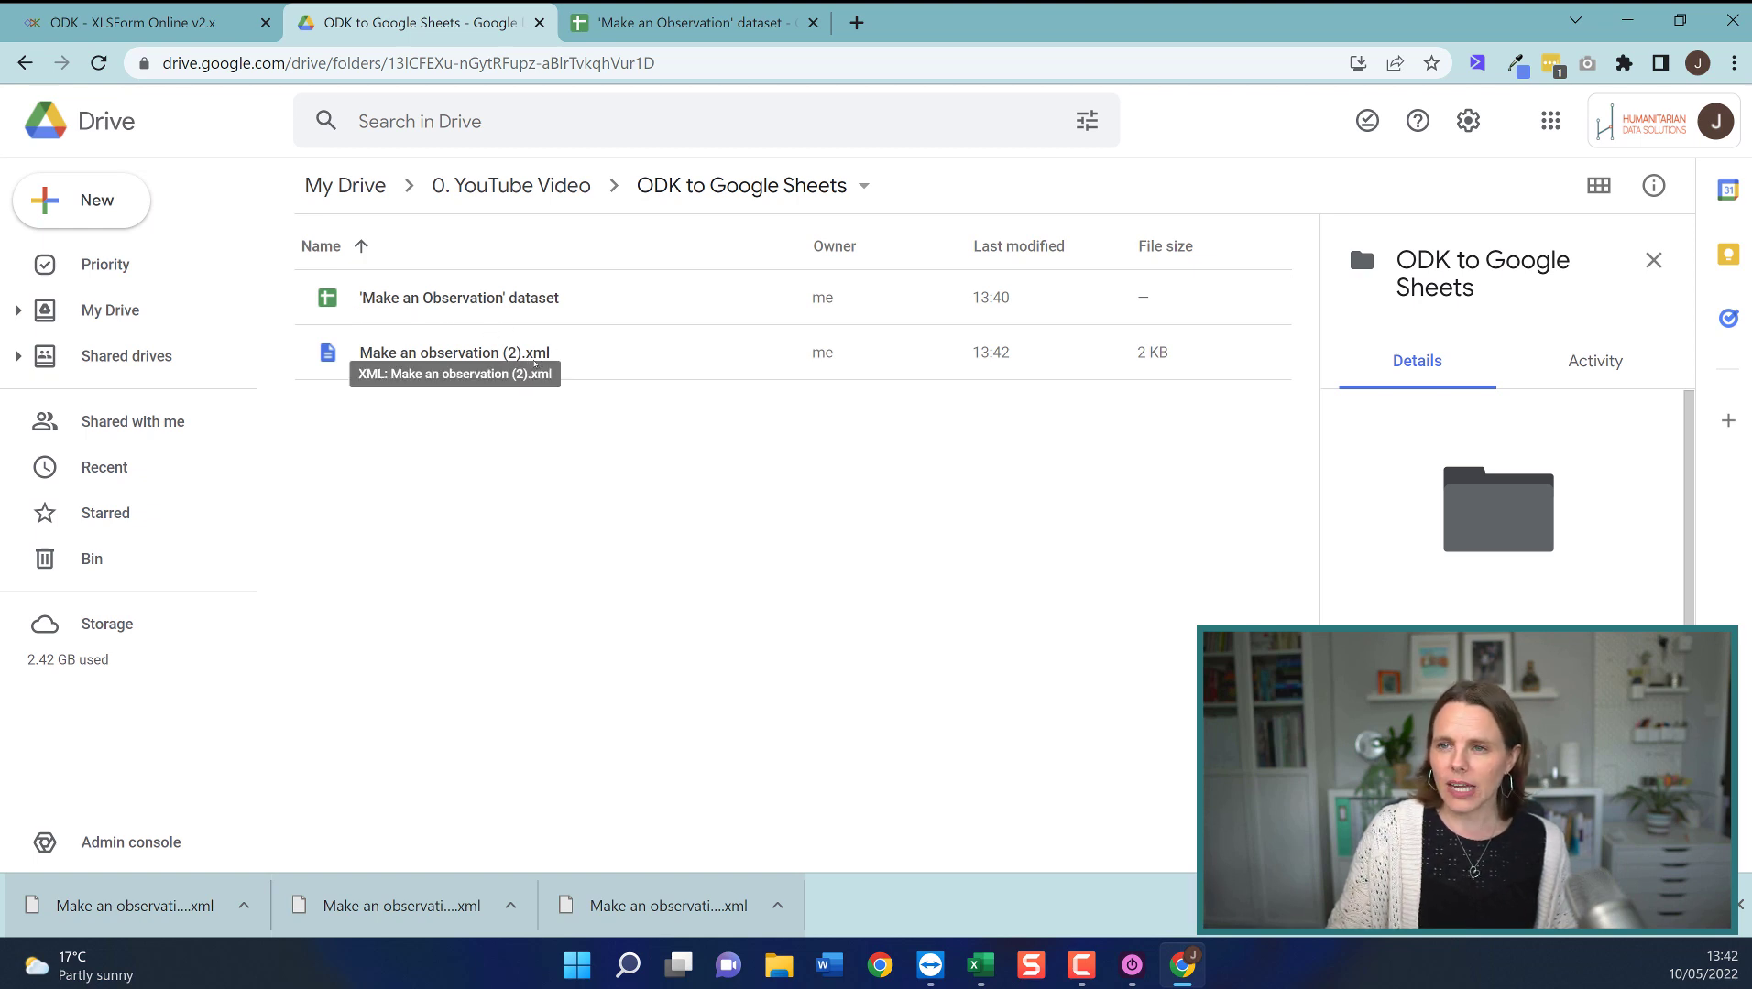
pyautogui.rightClick(518, 357)
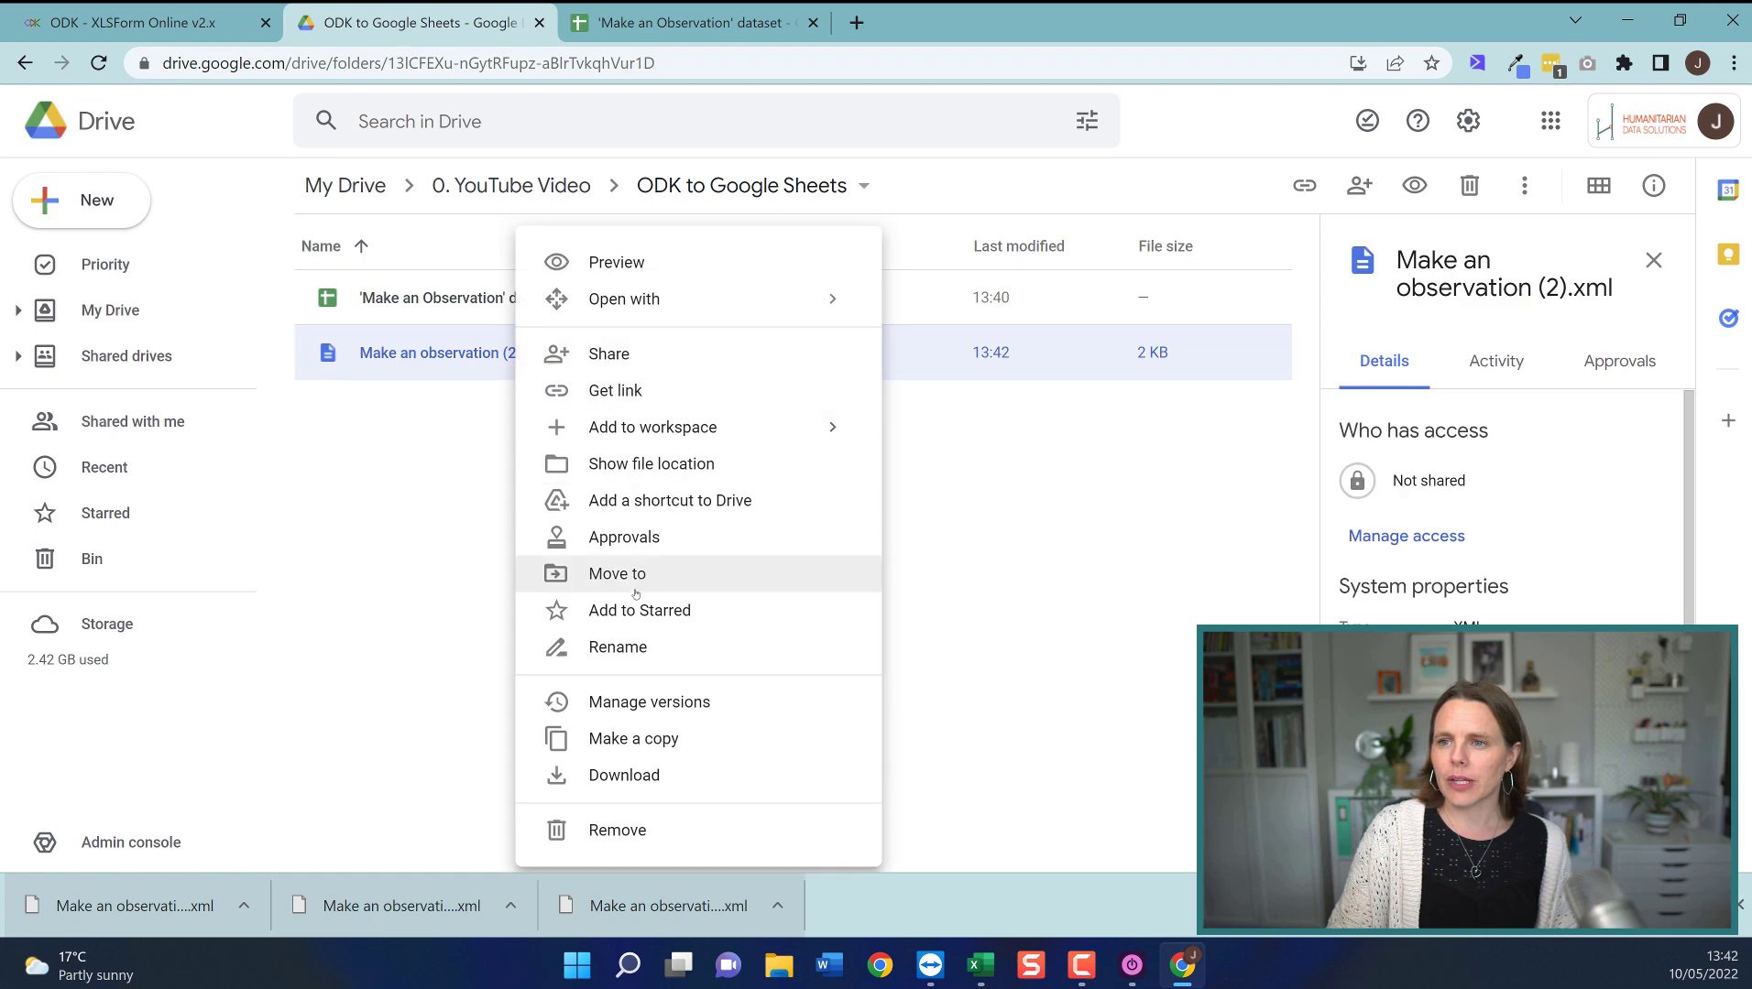
pyautogui.click(645, 650)
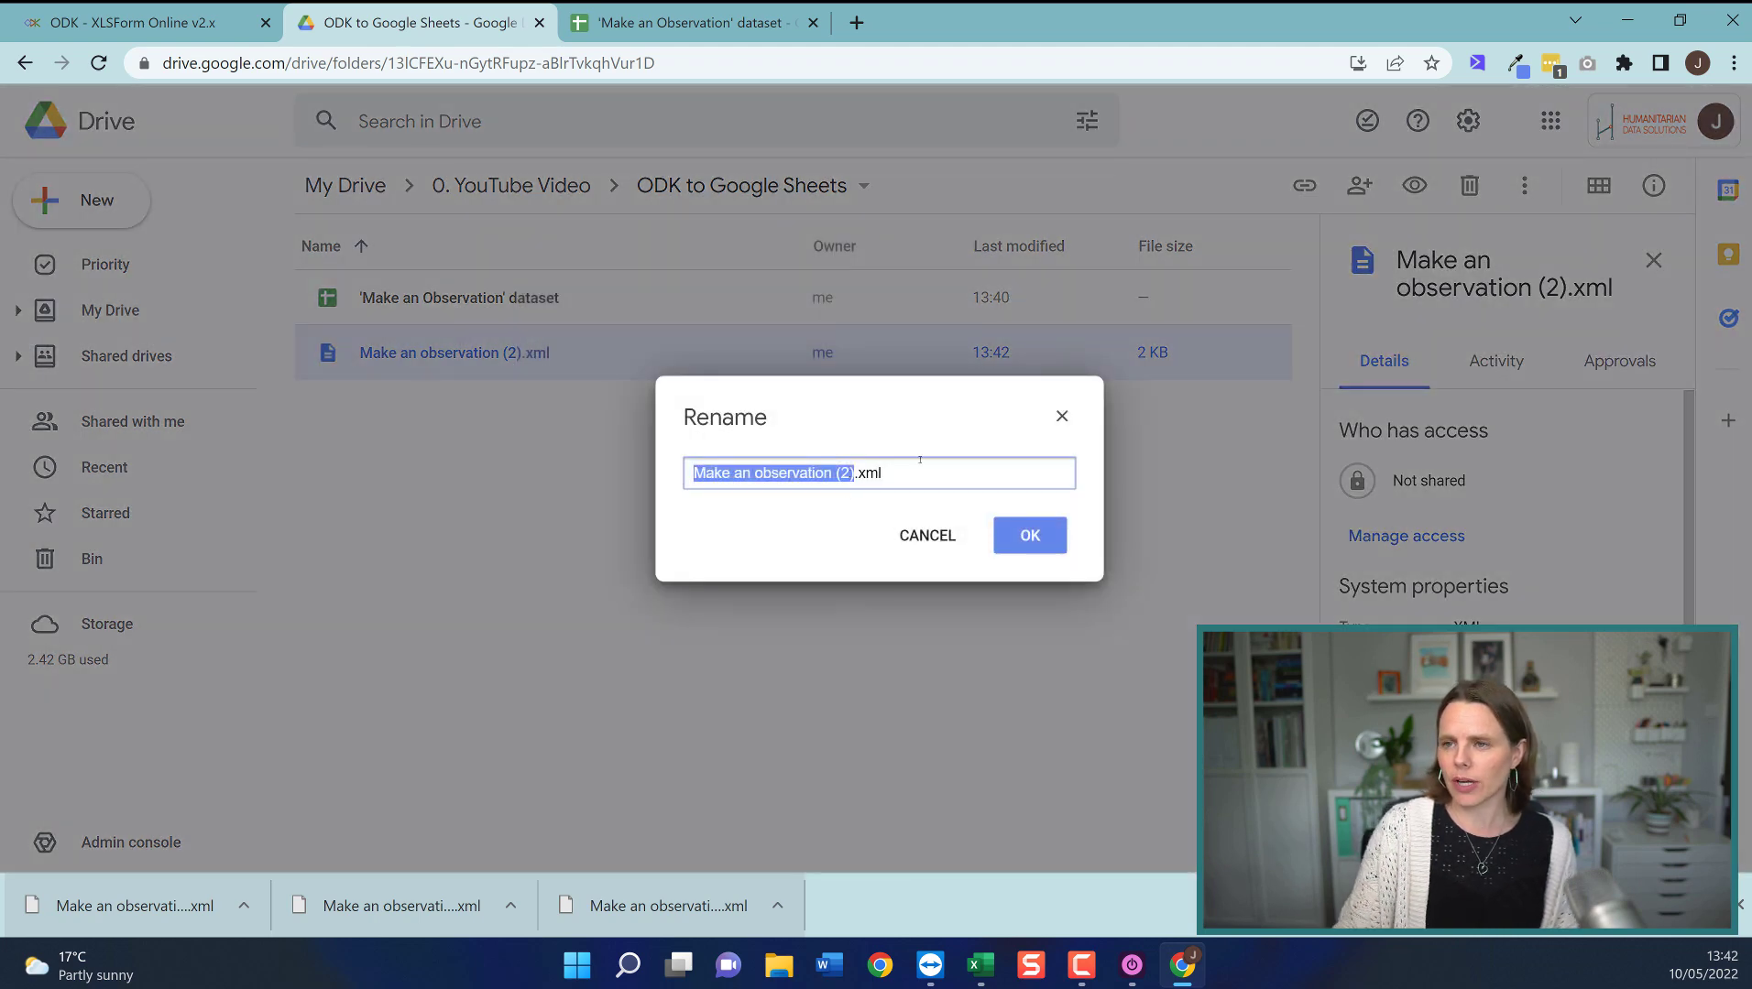
pyautogui.click(859, 473)
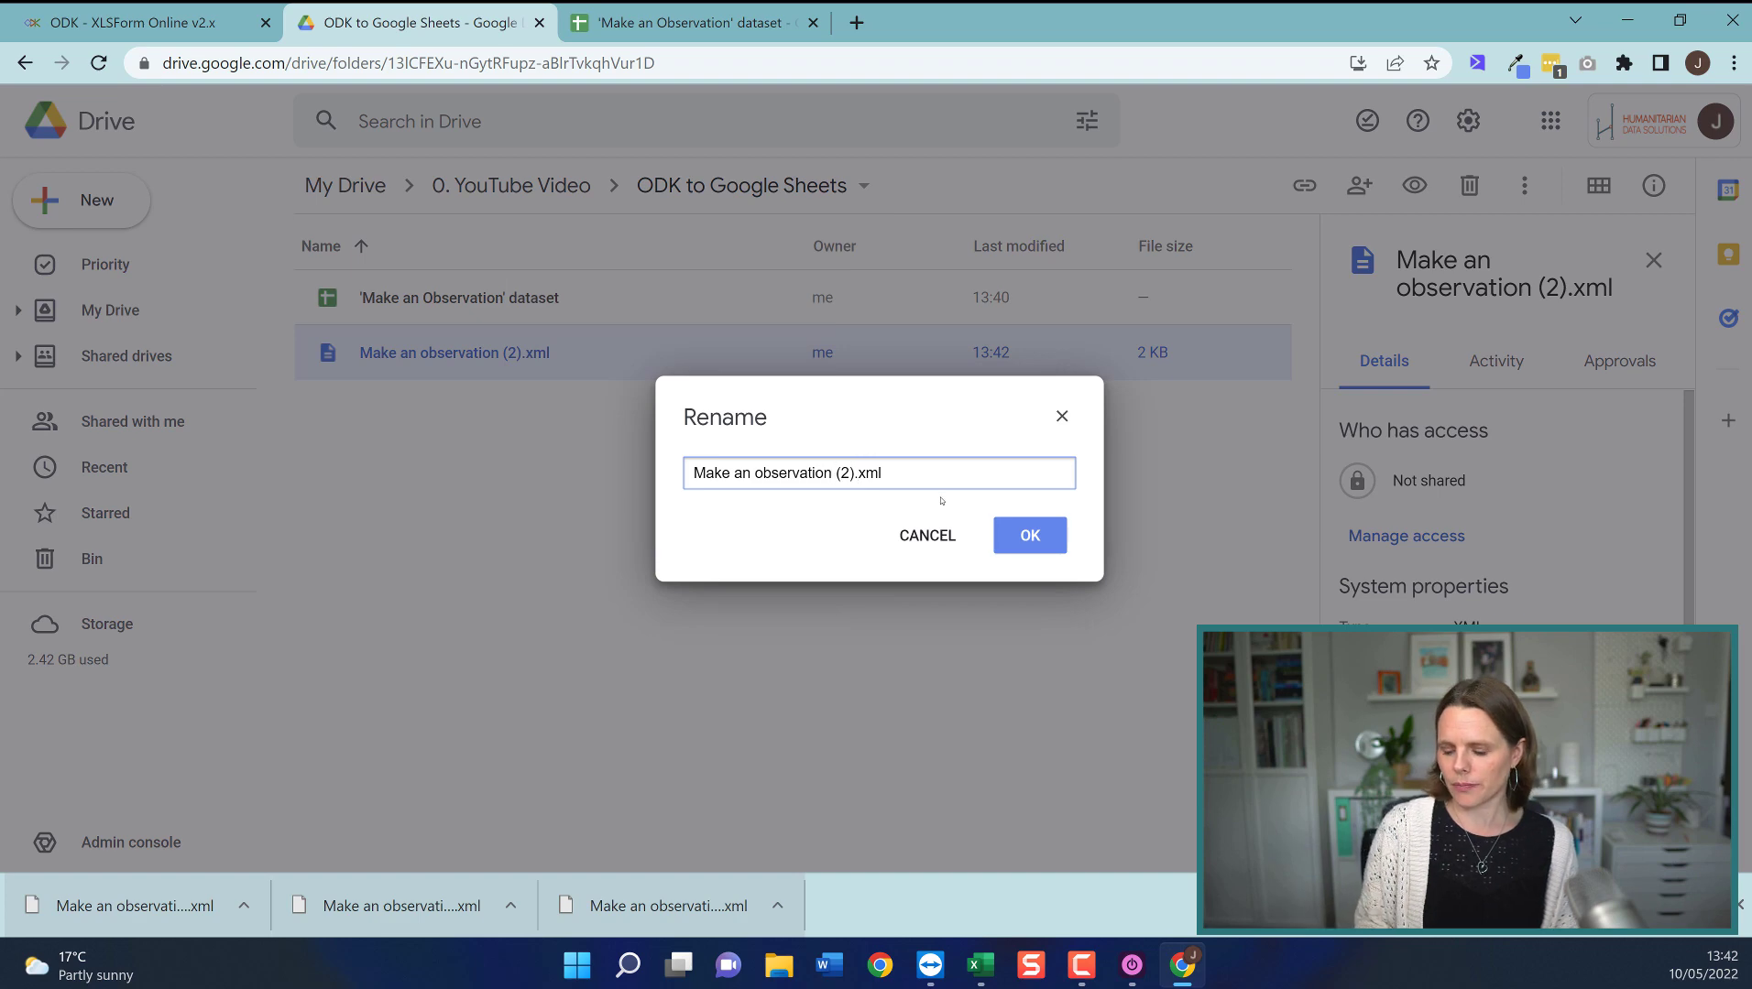
pyautogui.press('Delete')
pyautogui.press('Delete')
pyautogui.press('Delete')
pyautogui.press('Delete')
pyautogui.click(1013, 536)
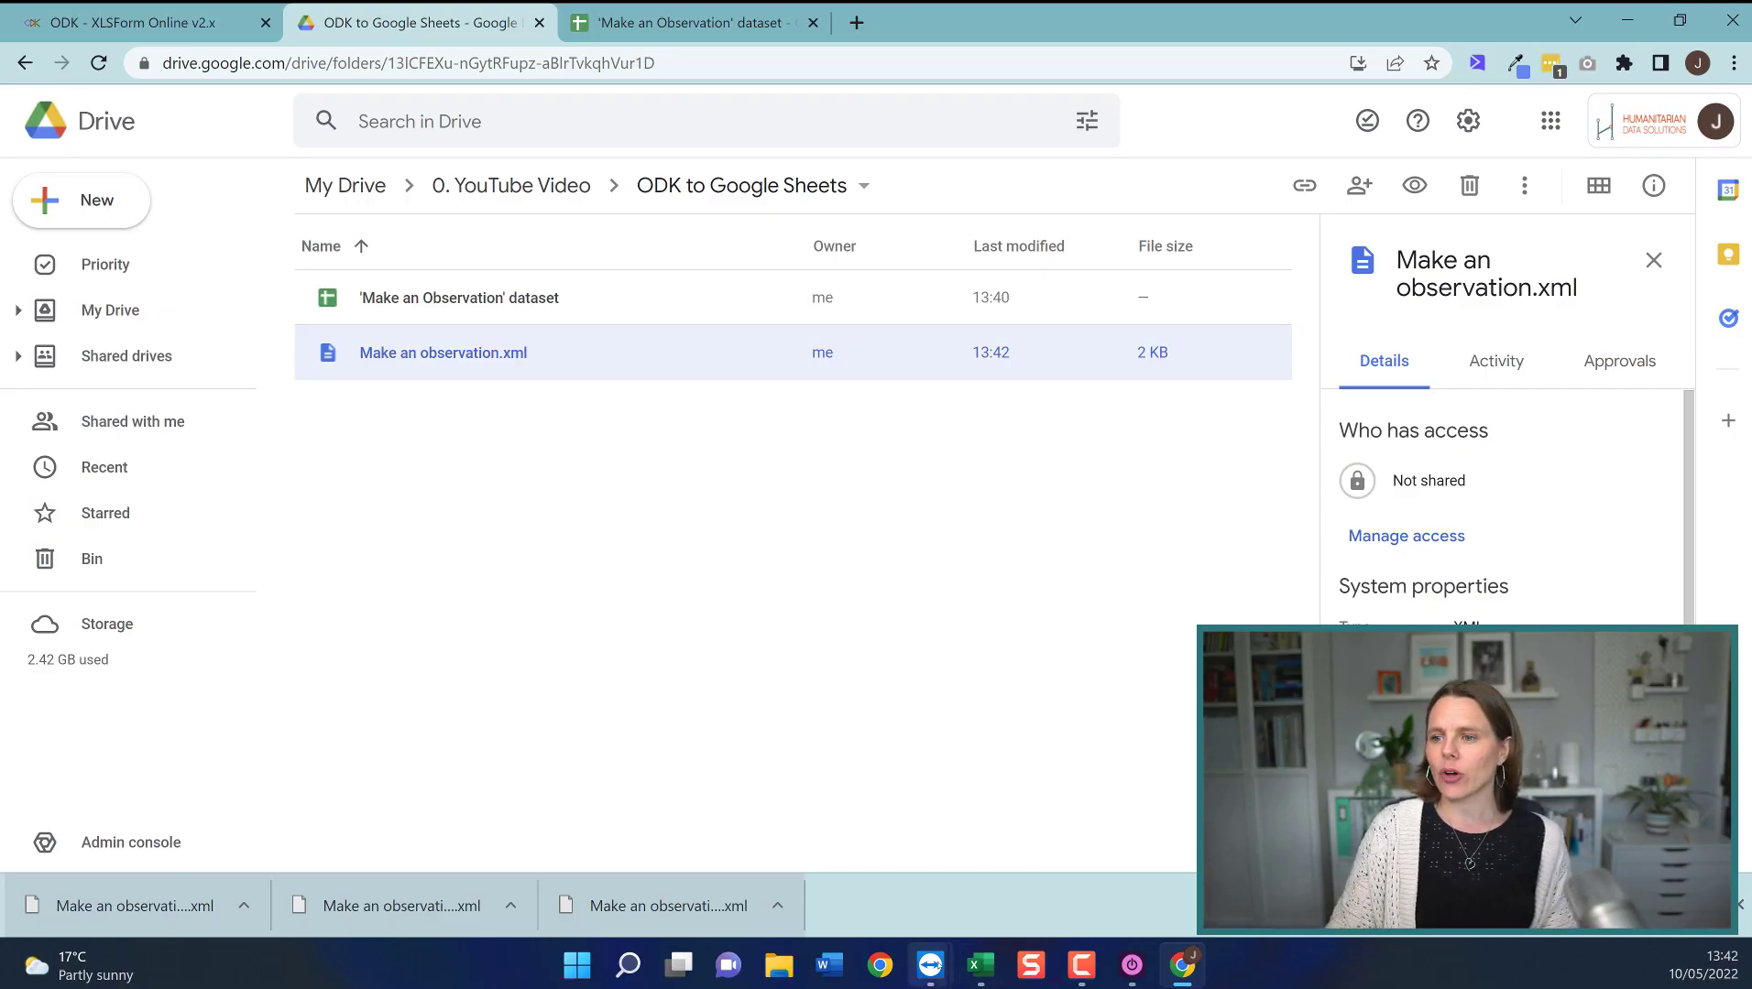
pyautogui.moveTo(930, 965)
pyautogui.click(1017, 848)
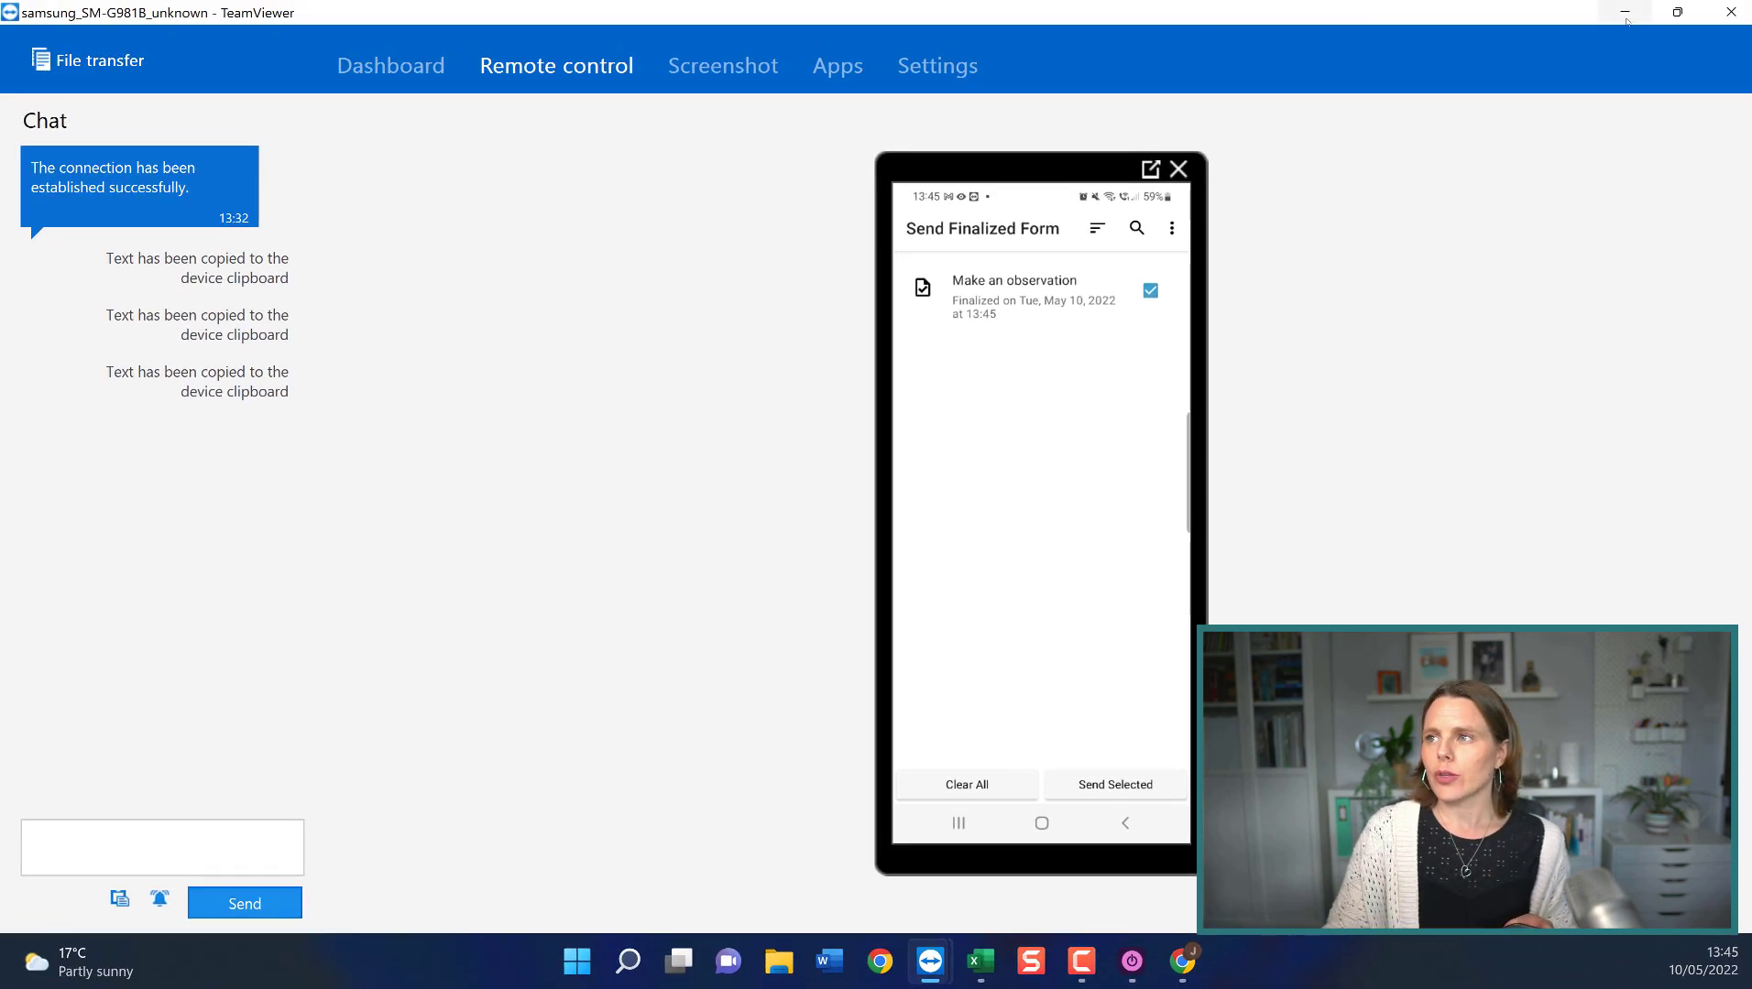
# Tile Chrome on the left and the TeamViewer phone view on the right, showing the dataset sheet.
pyautogui.click(1624, 13)
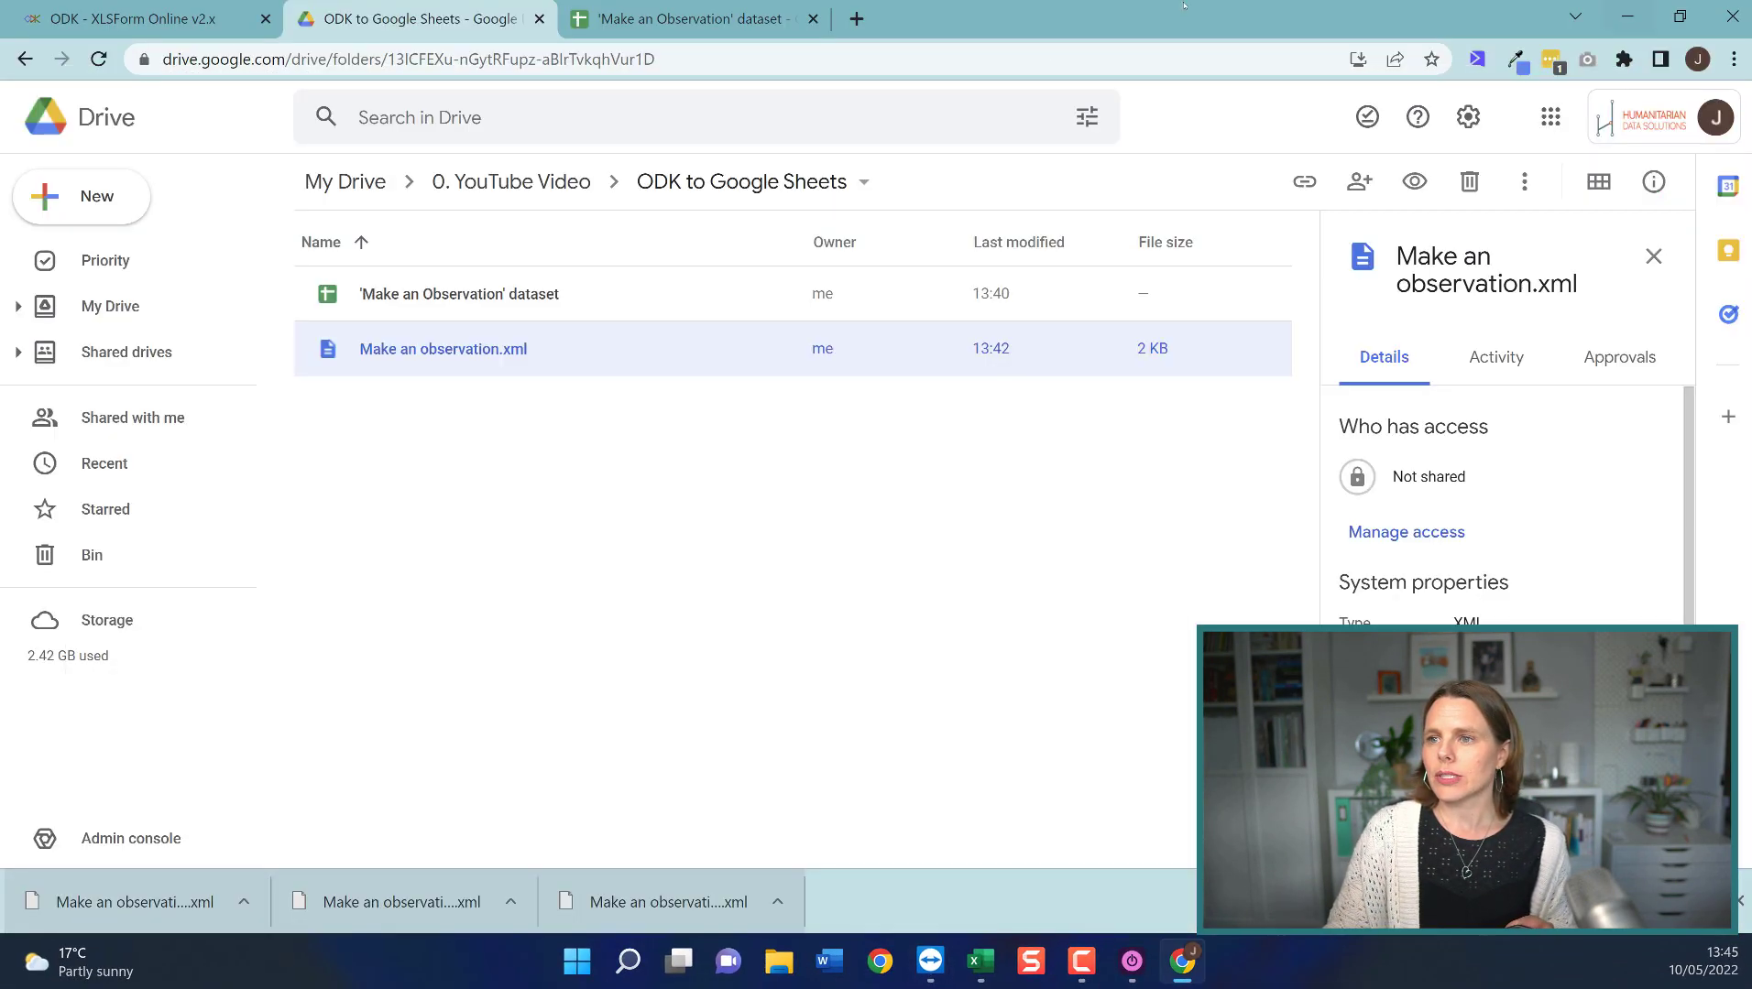
pyautogui.click(184, 17)
pyautogui.moveTo(1310, 28); pyautogui.dragTo(1, 167)
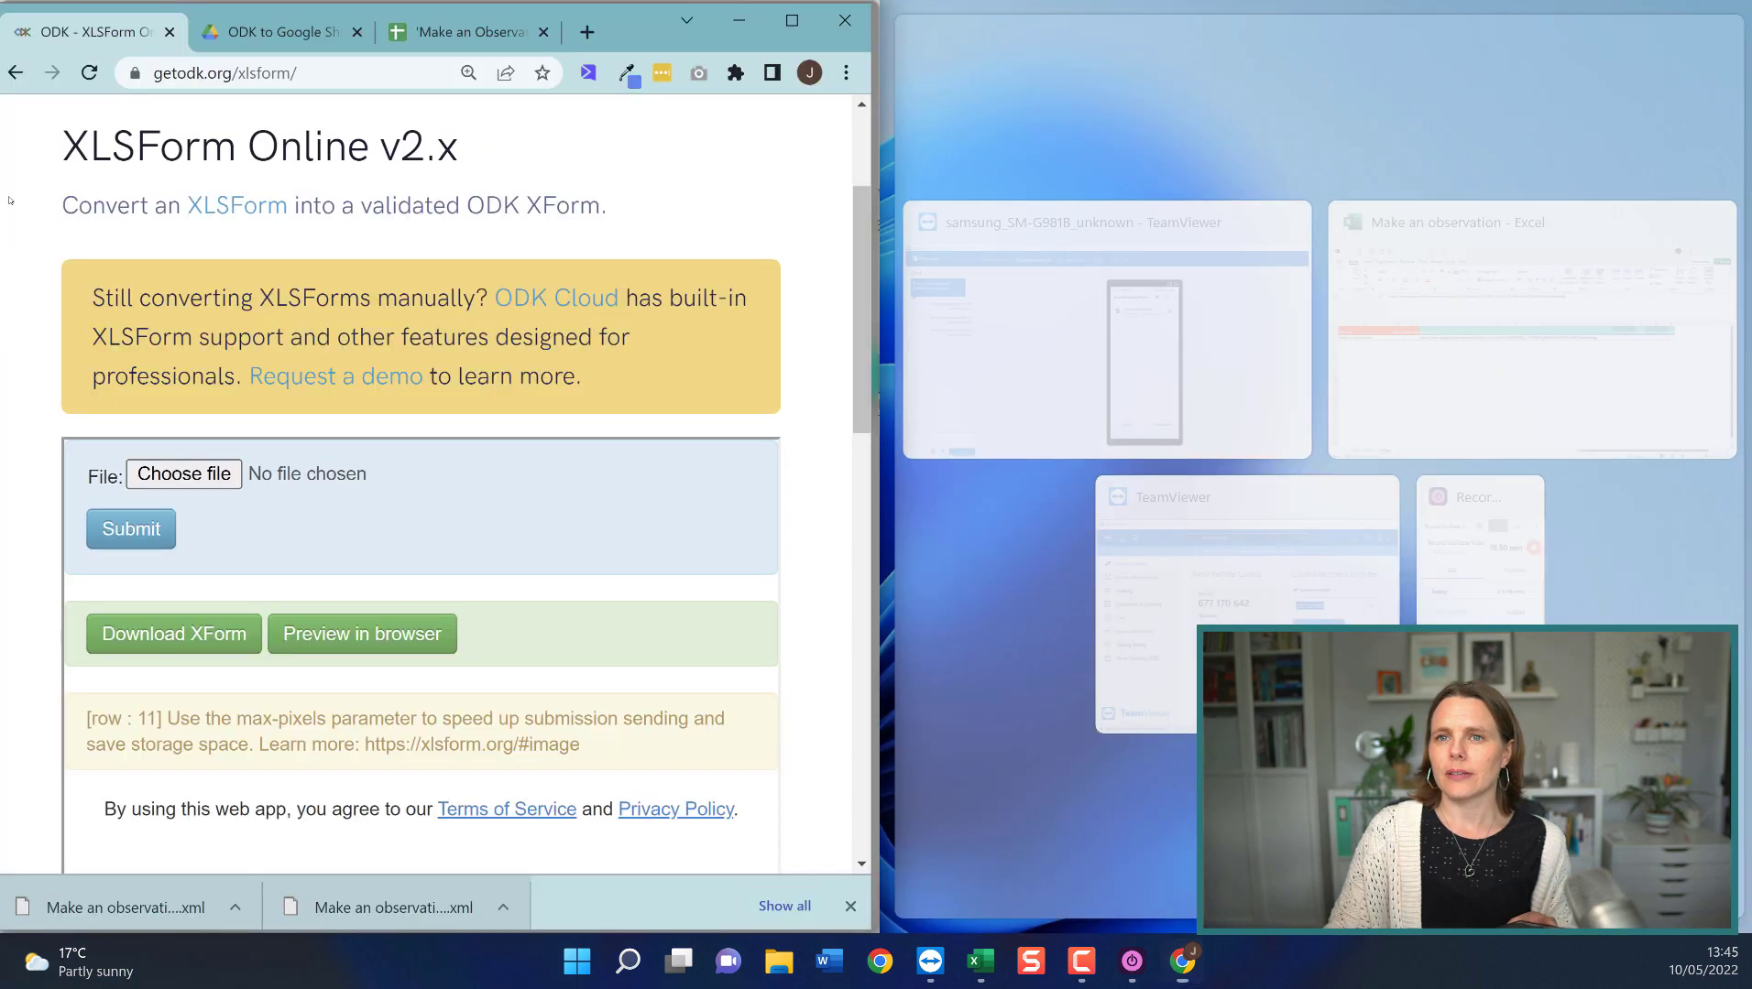
pyautogui.click(1166, 321)
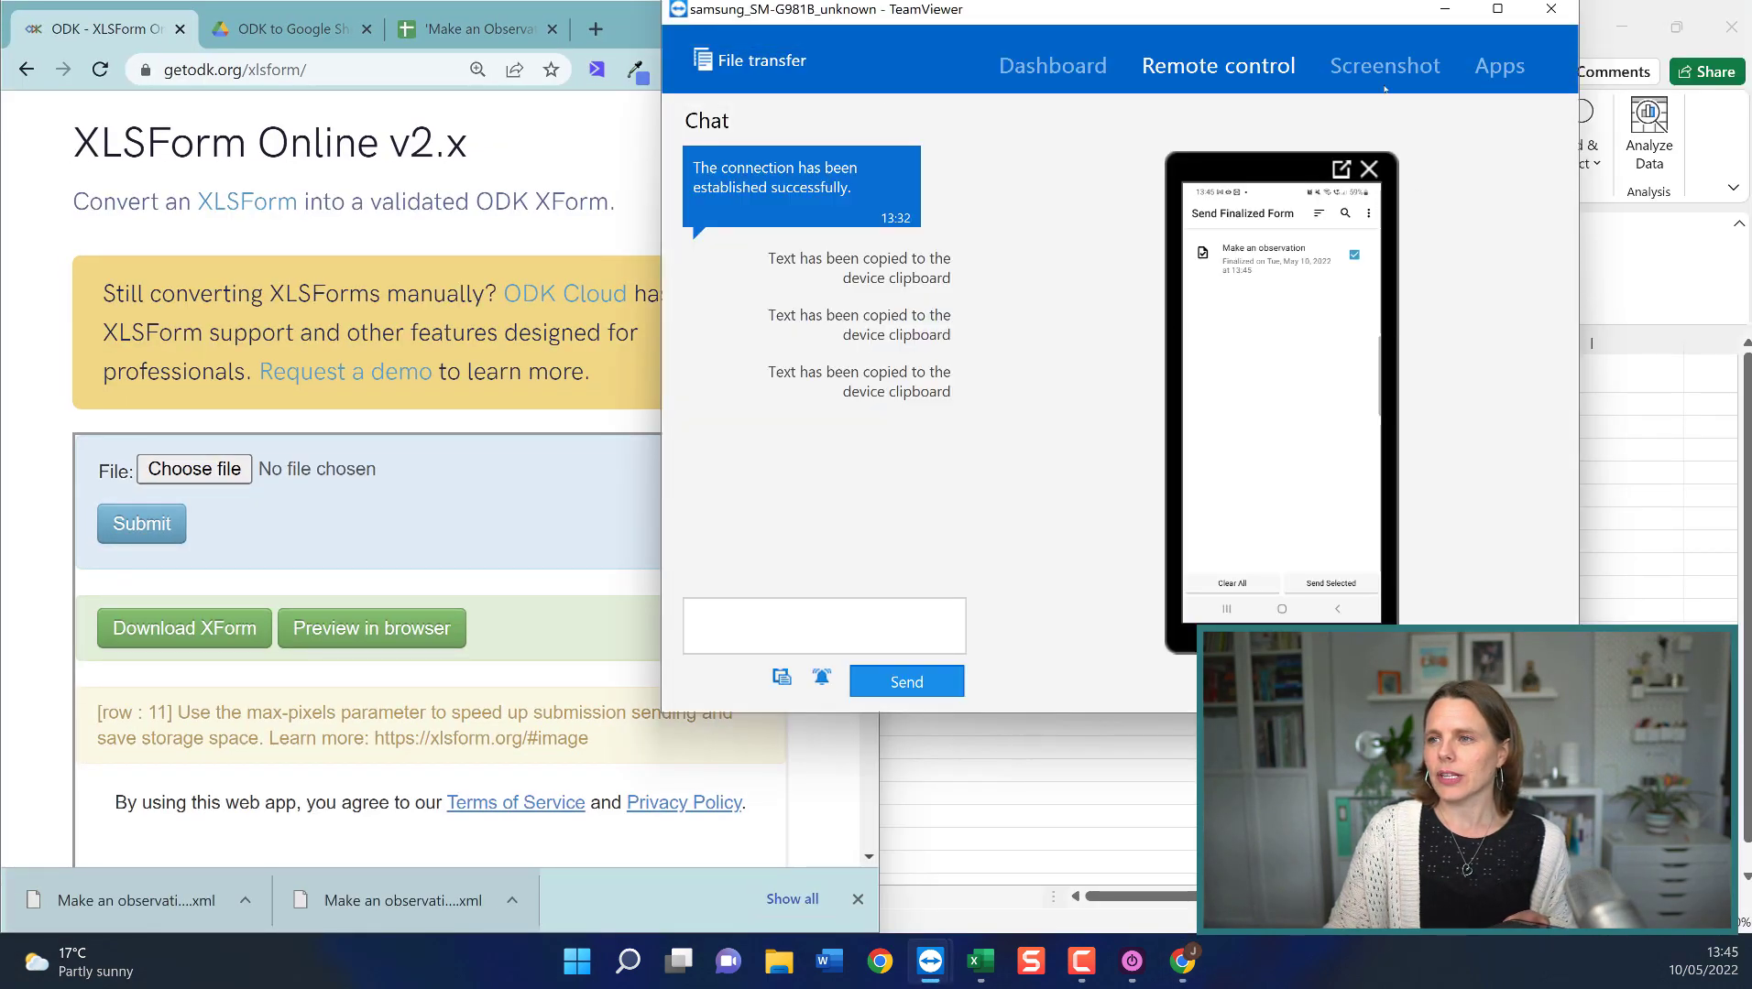
pyautogui.moveTo(1361, 23); pyautogui.dragTo(1750, 225)
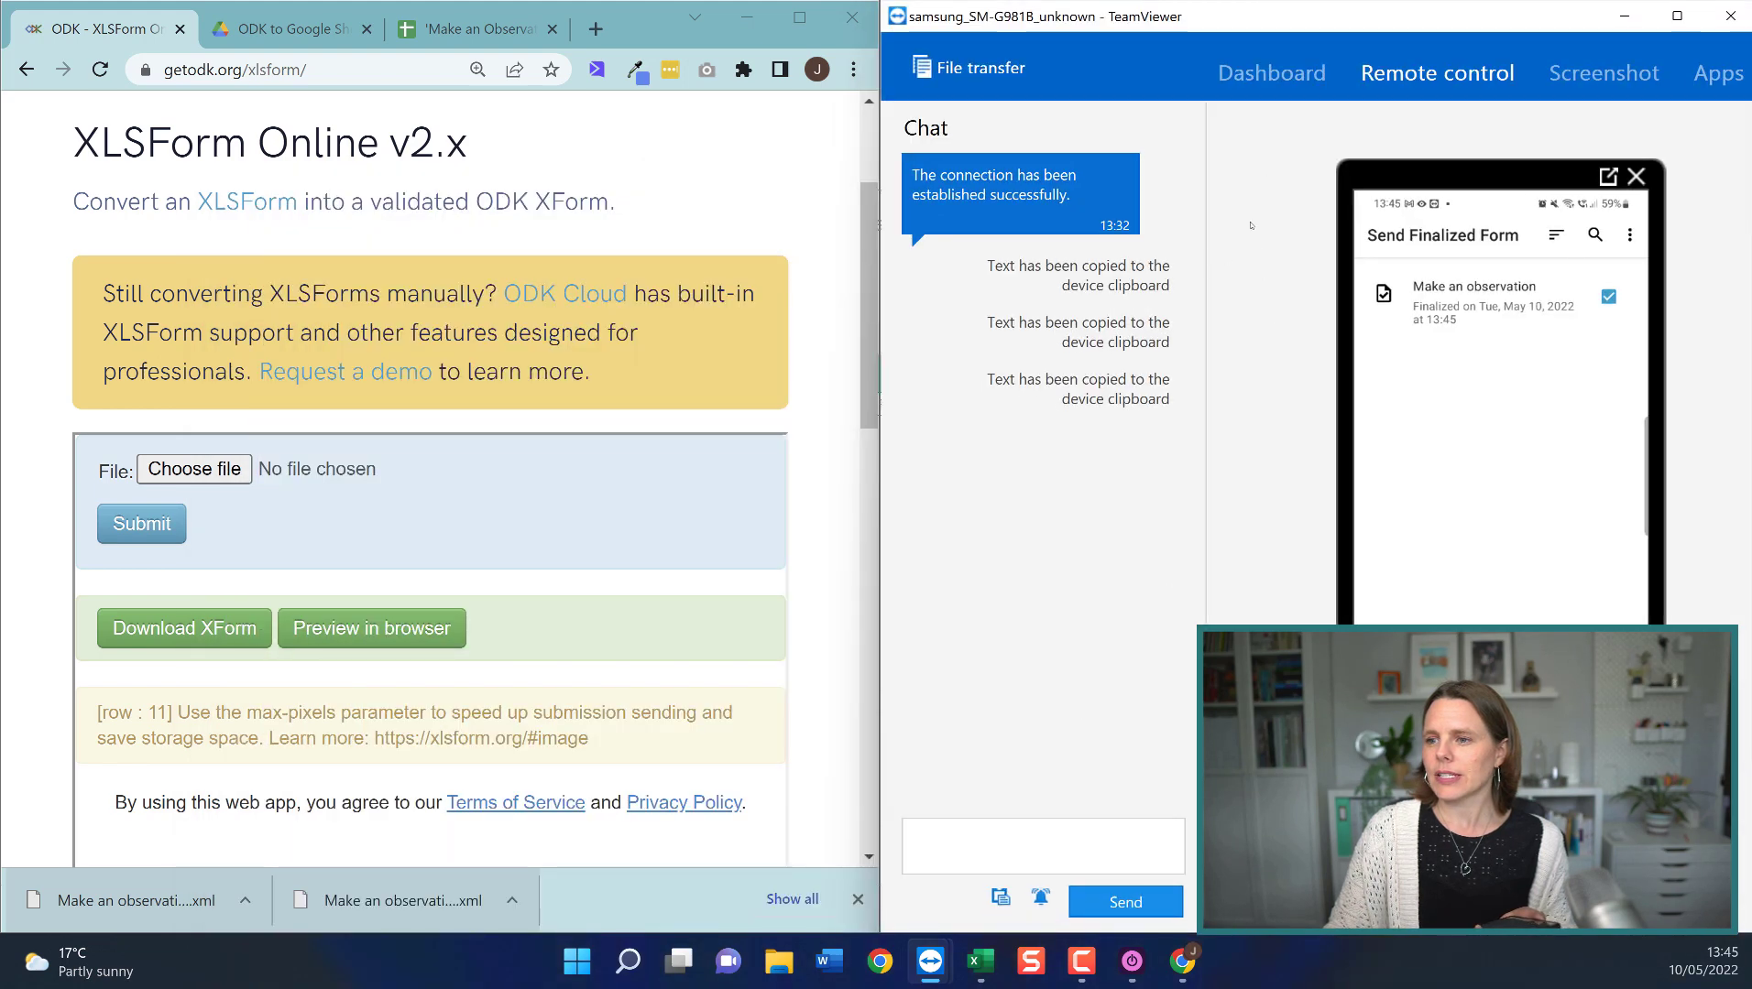
pyautogui.click(1608, 177)
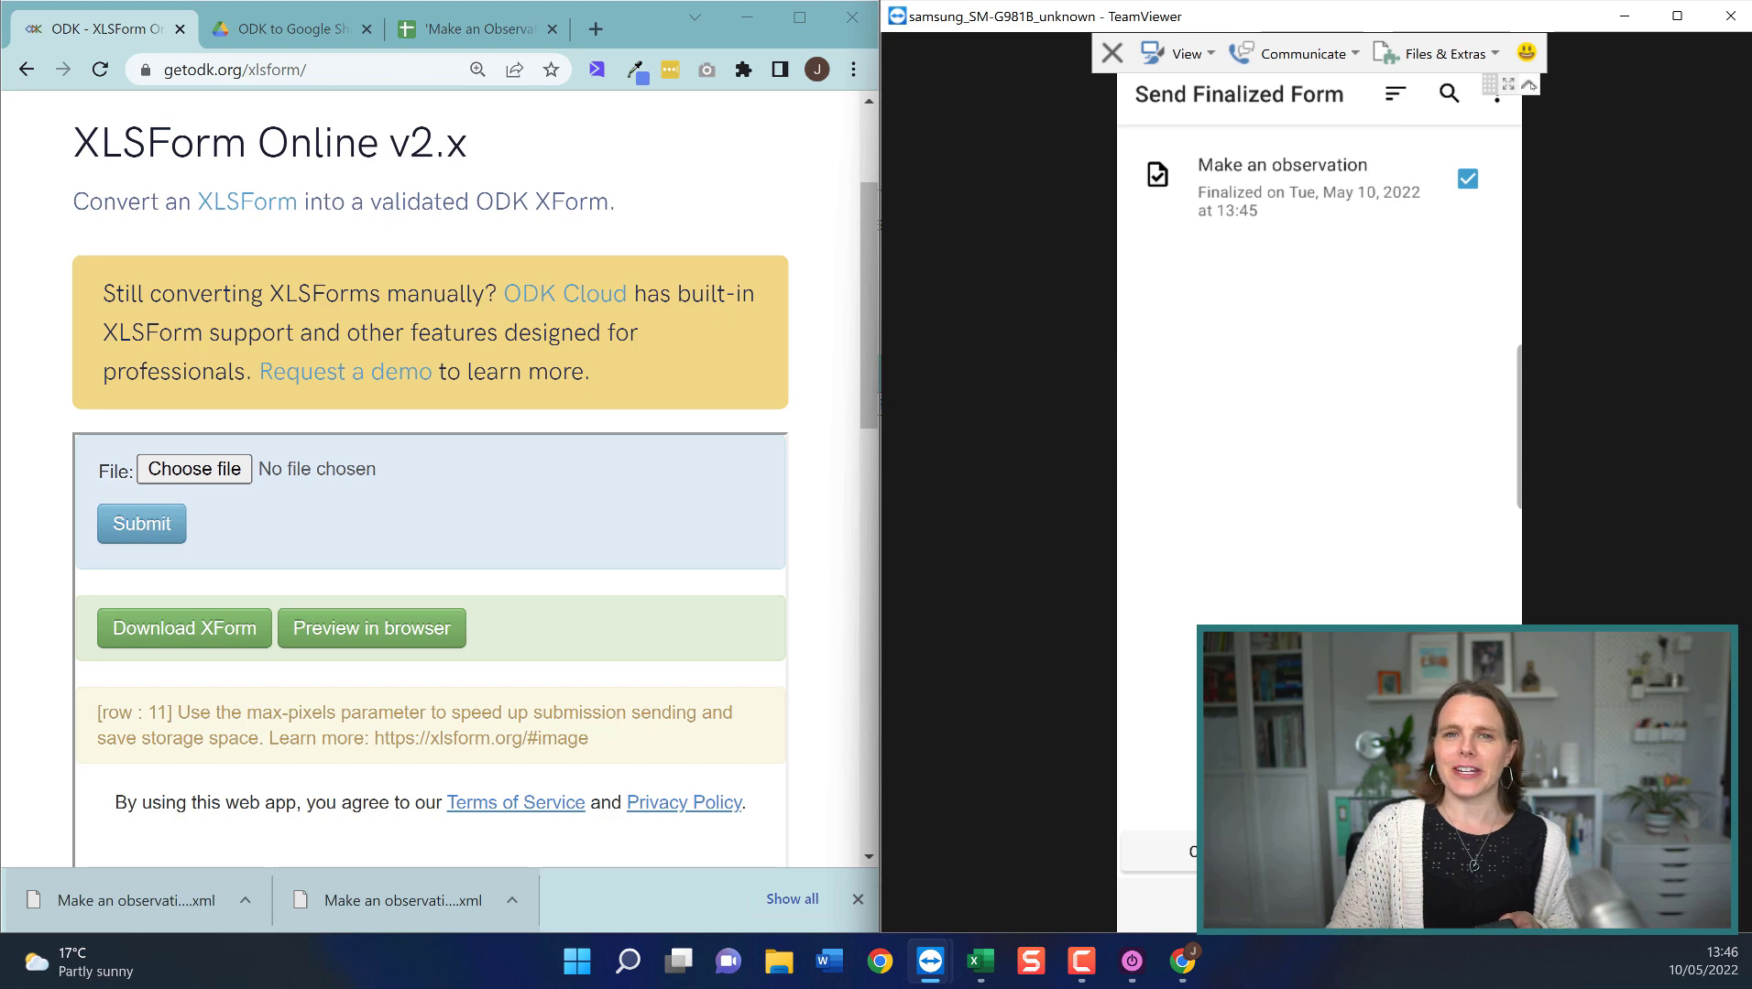
pyautogui.click(414, 28)
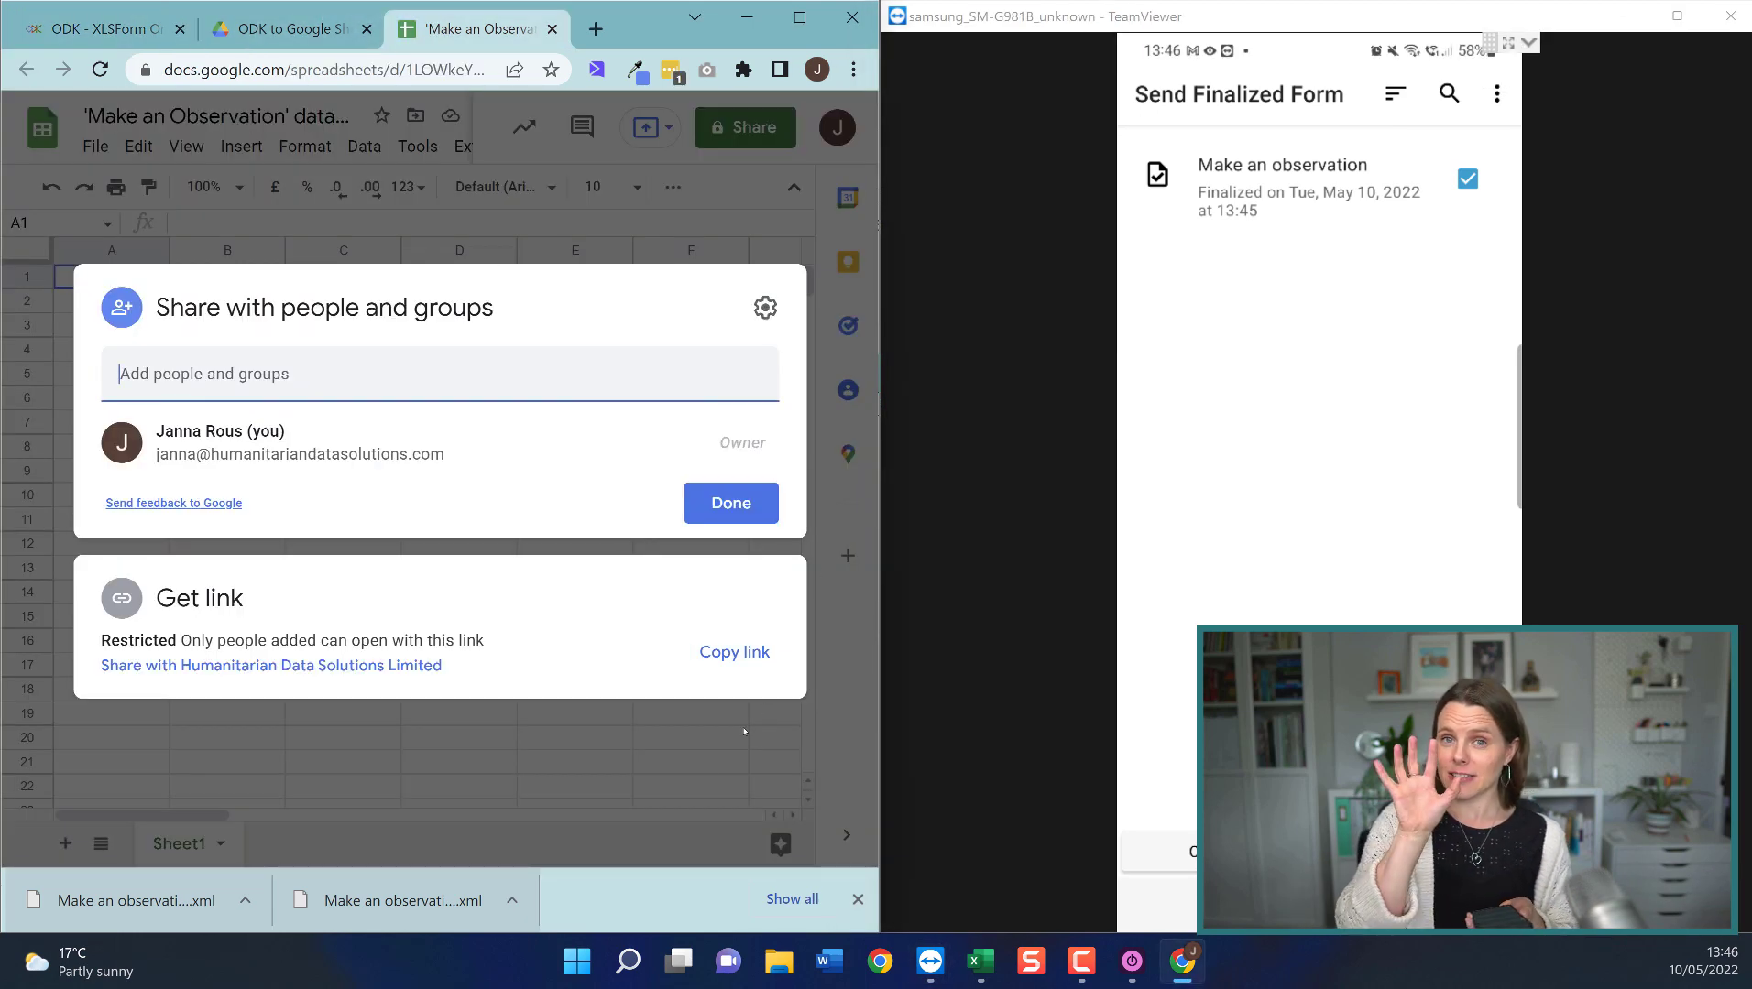
# Close the Share dialog and acknowledge the phone's successful upload of the submission.
pyautogui.click(708, 759)
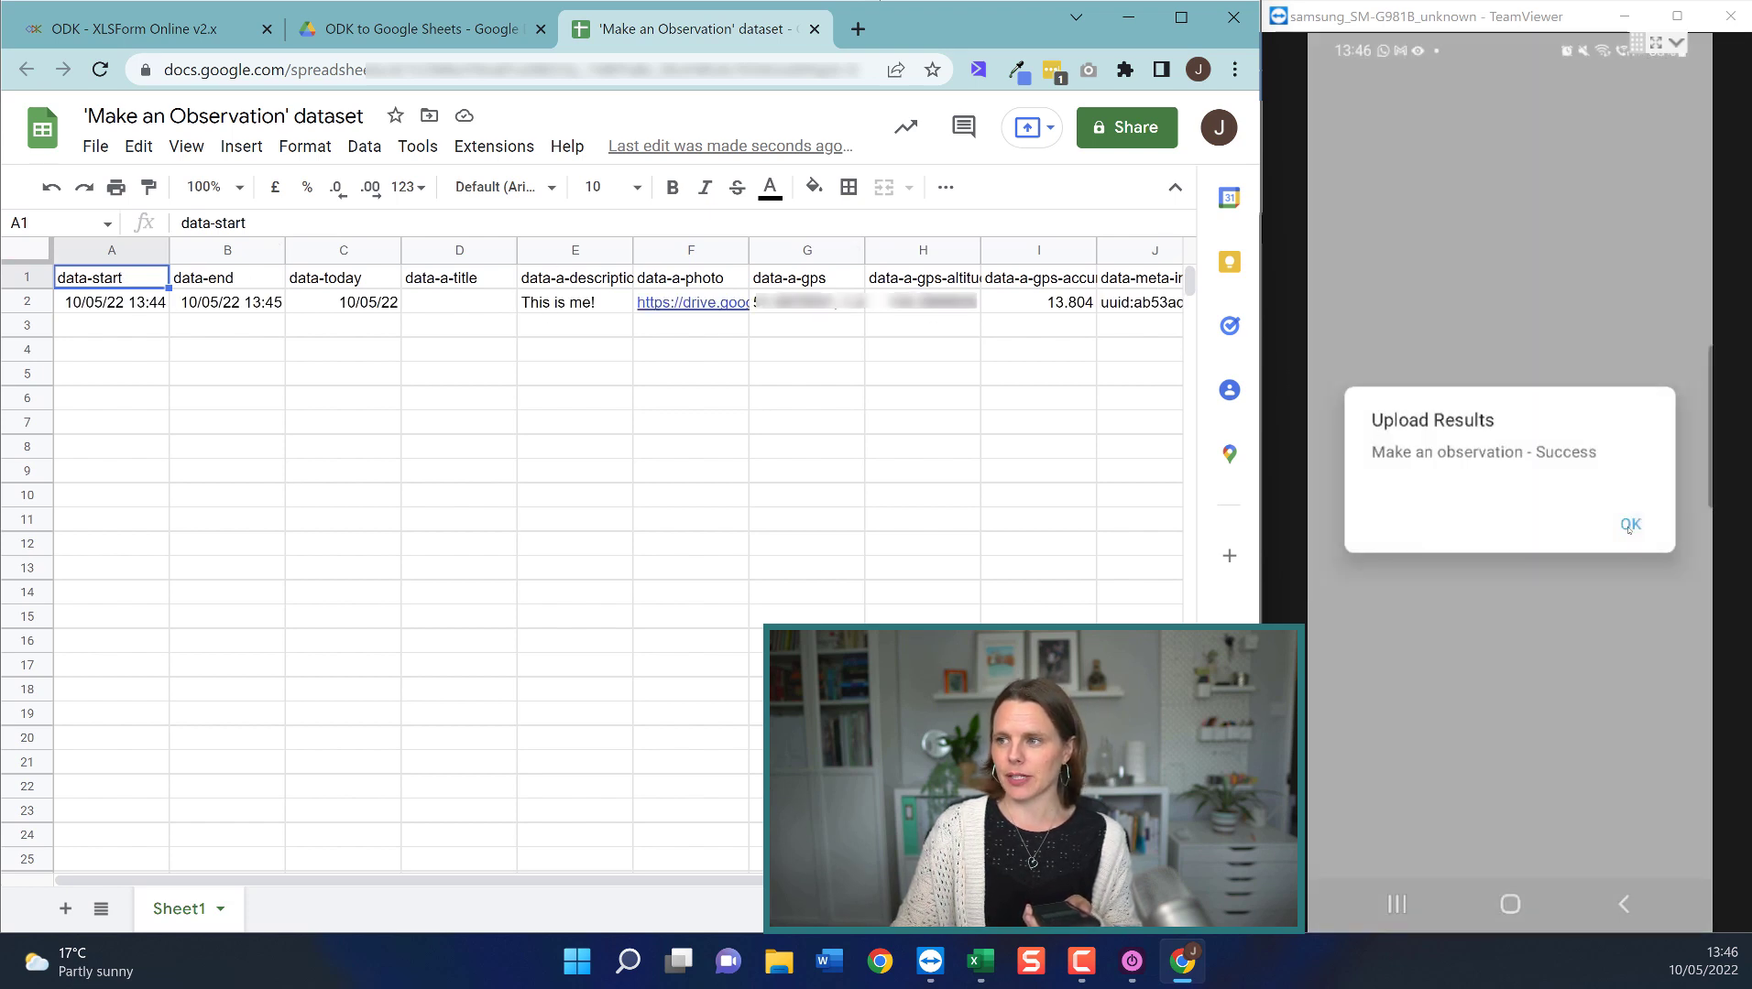
pyautogui.click(1623, 529)
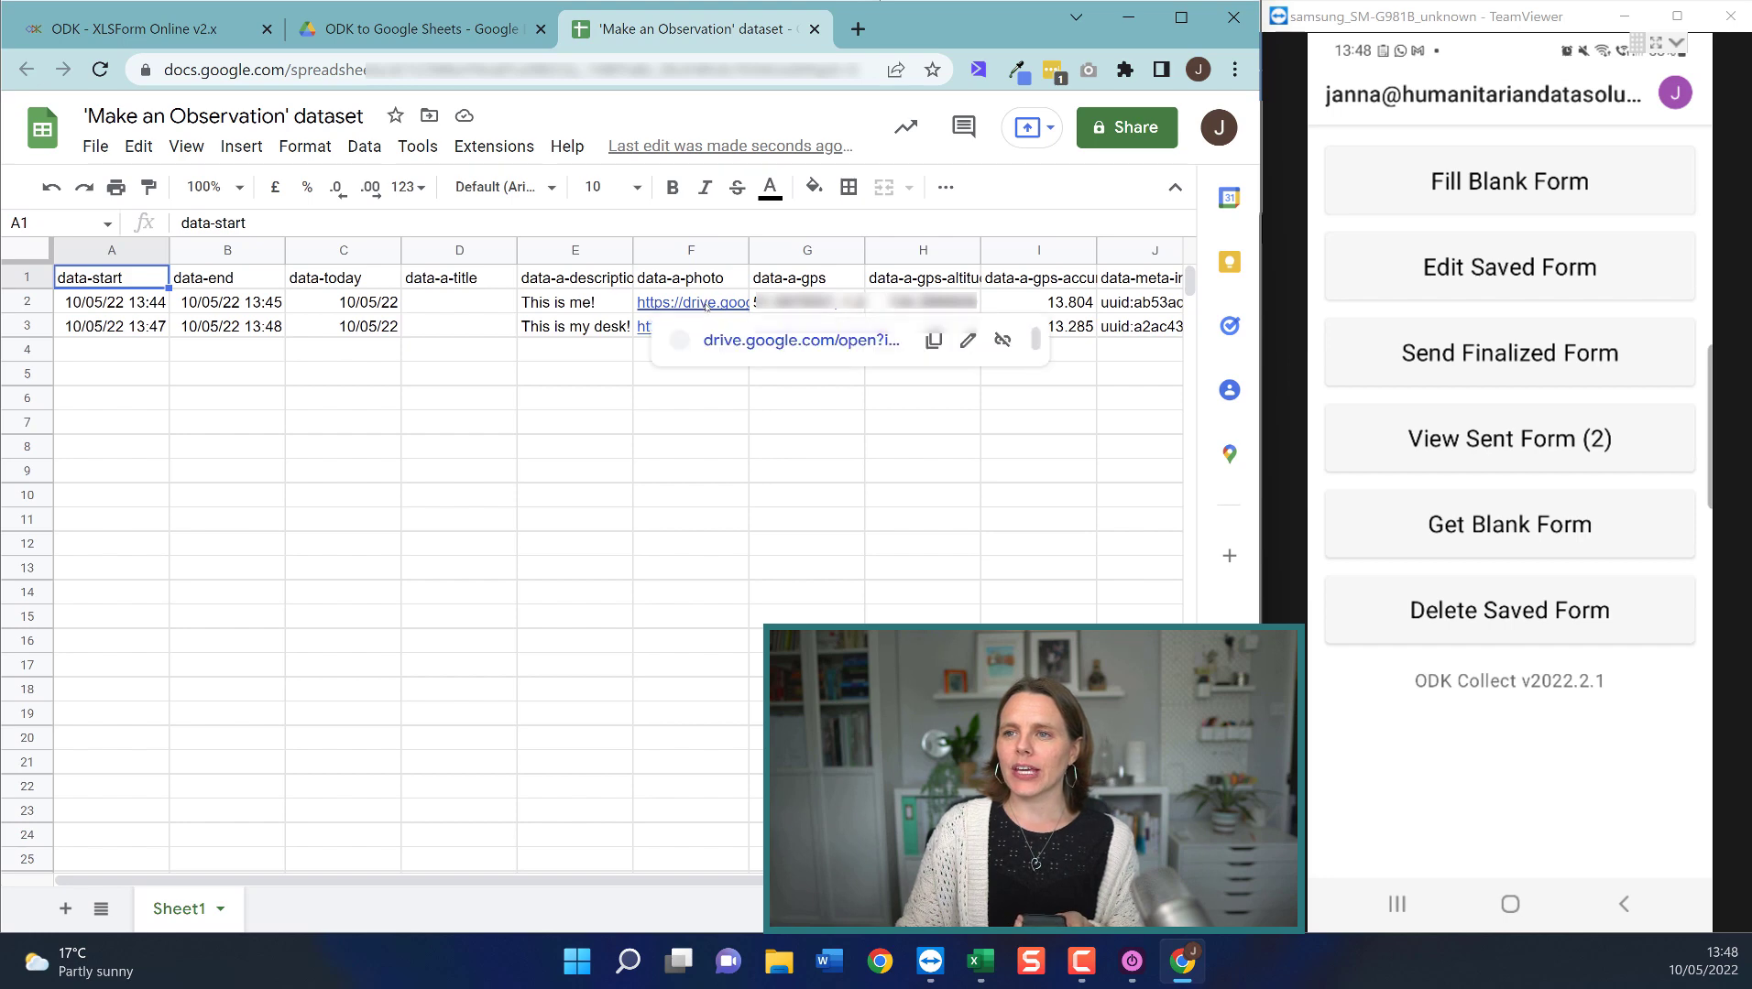
pyautogui.click(761, 345)
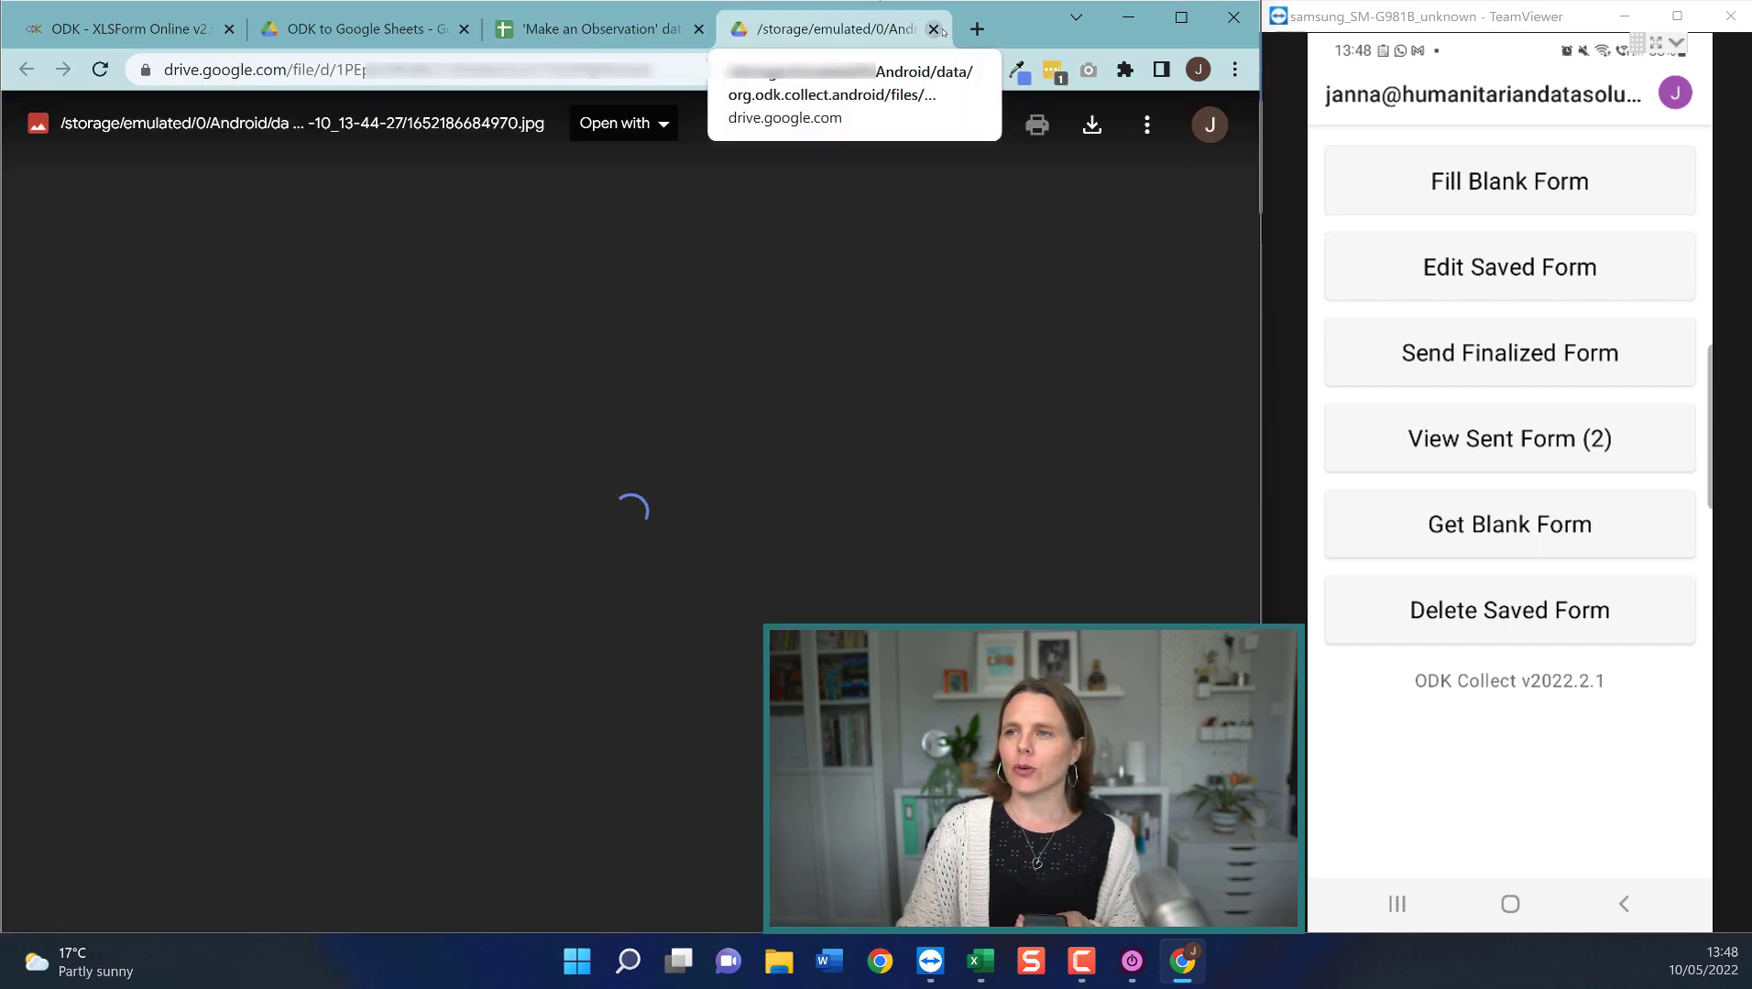
pyautogui.click(933, 28)
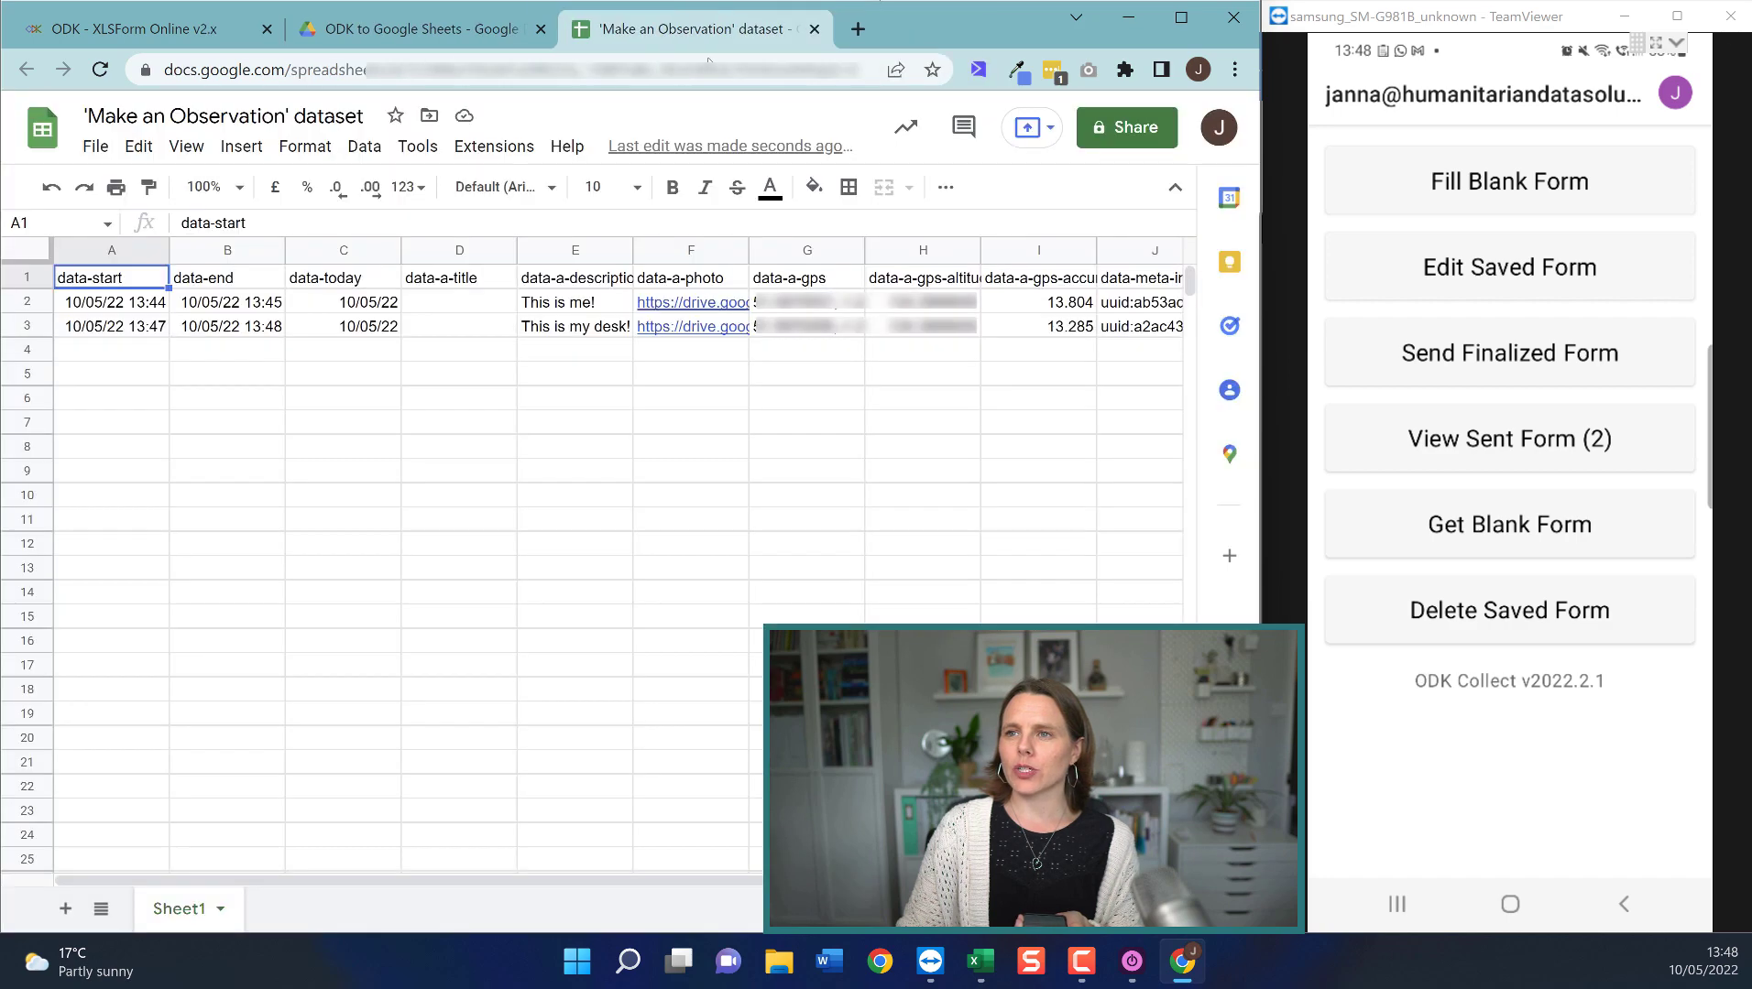
pyautogui.click(698, 335)
pyautogui.click(769, 363)
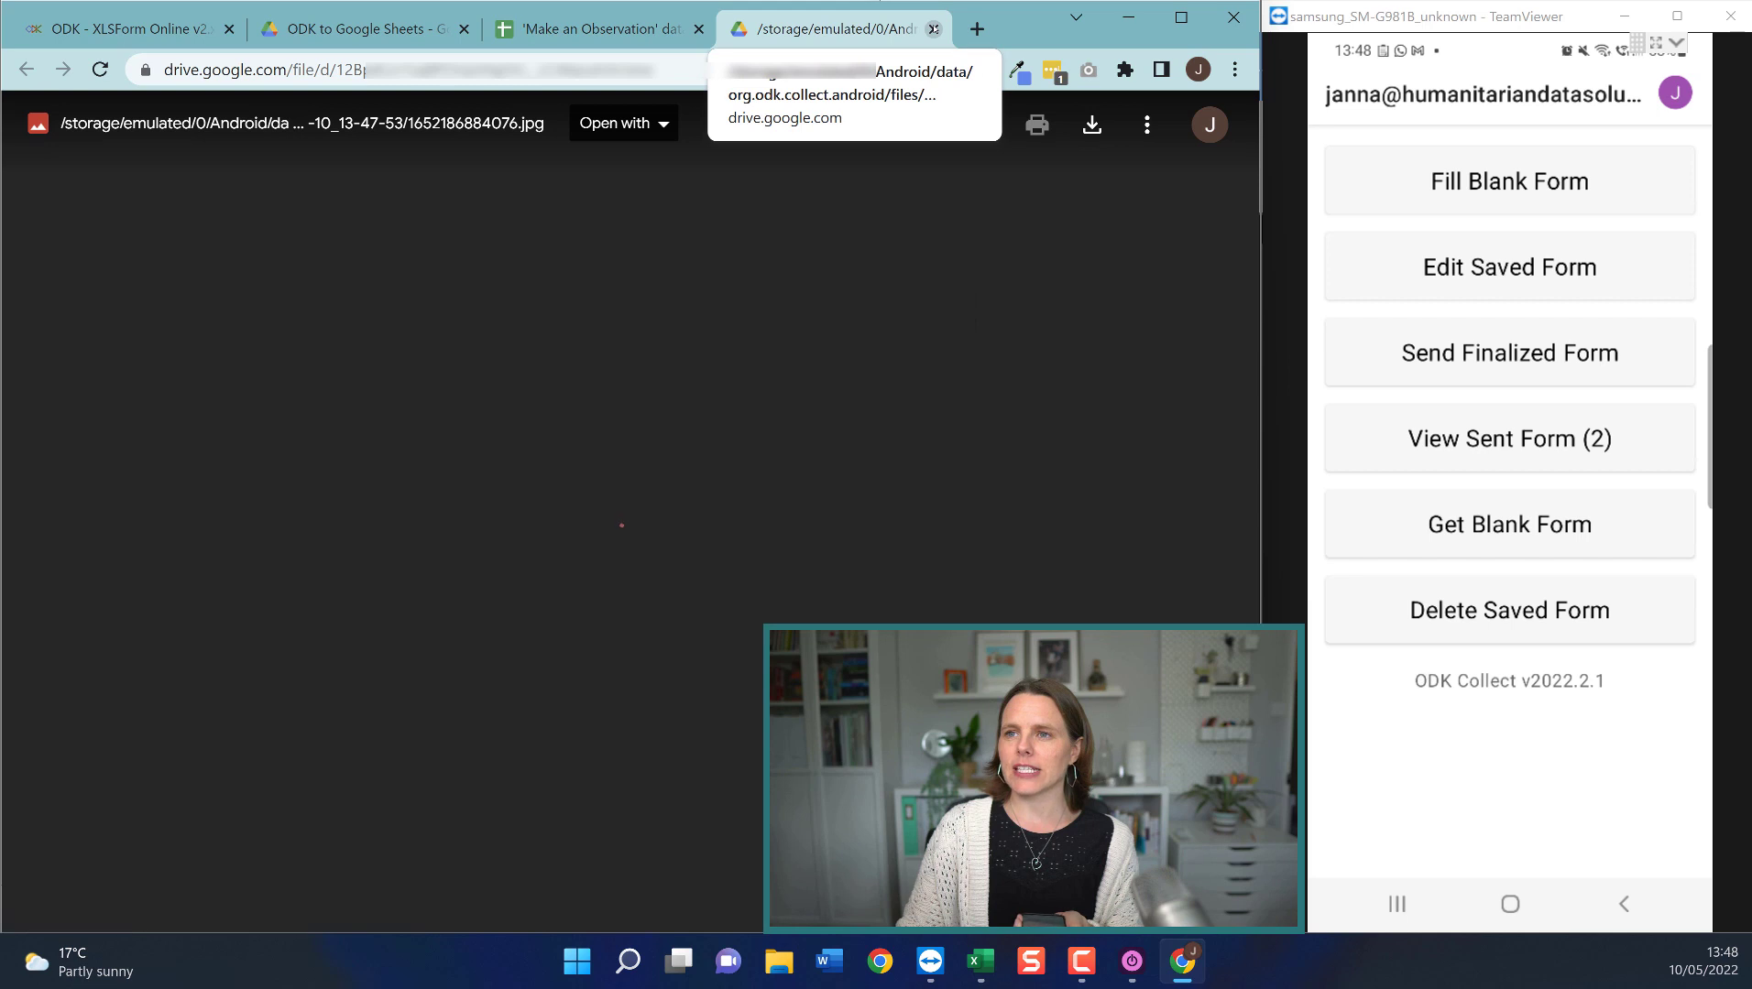
pyautogui.click(933, 29)
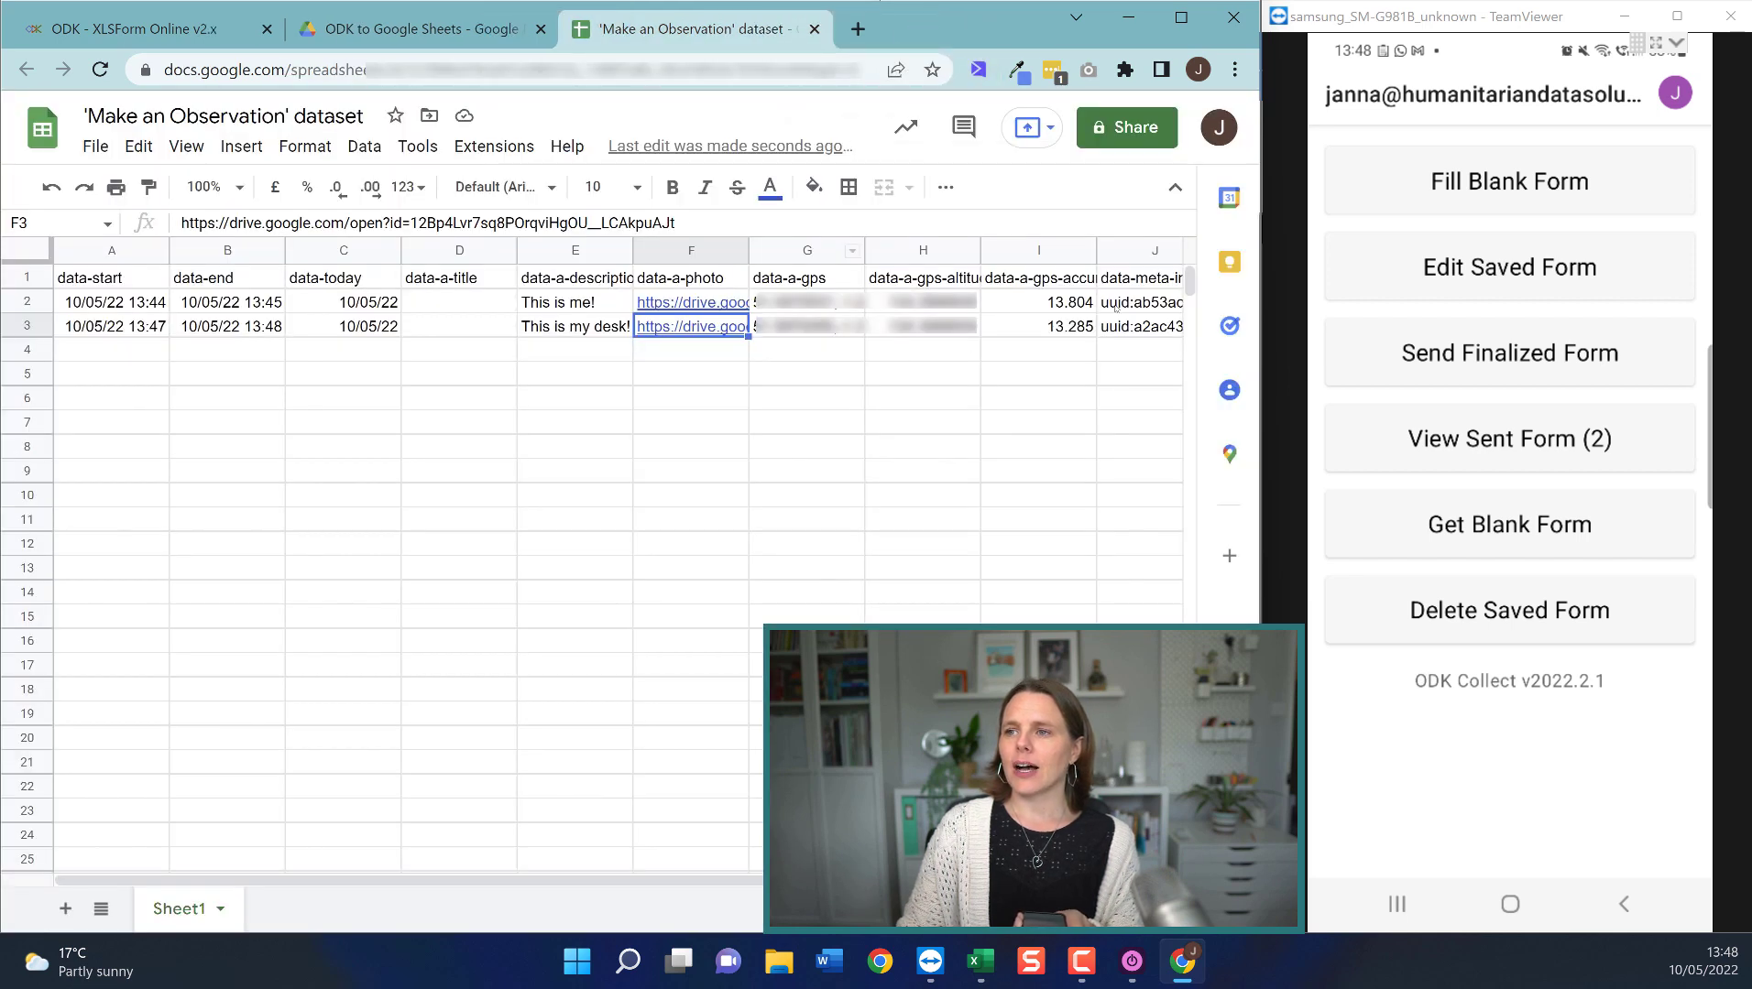
pyautogui.moveTo(907, 293); pyautogui.dragTo(1085, 330)
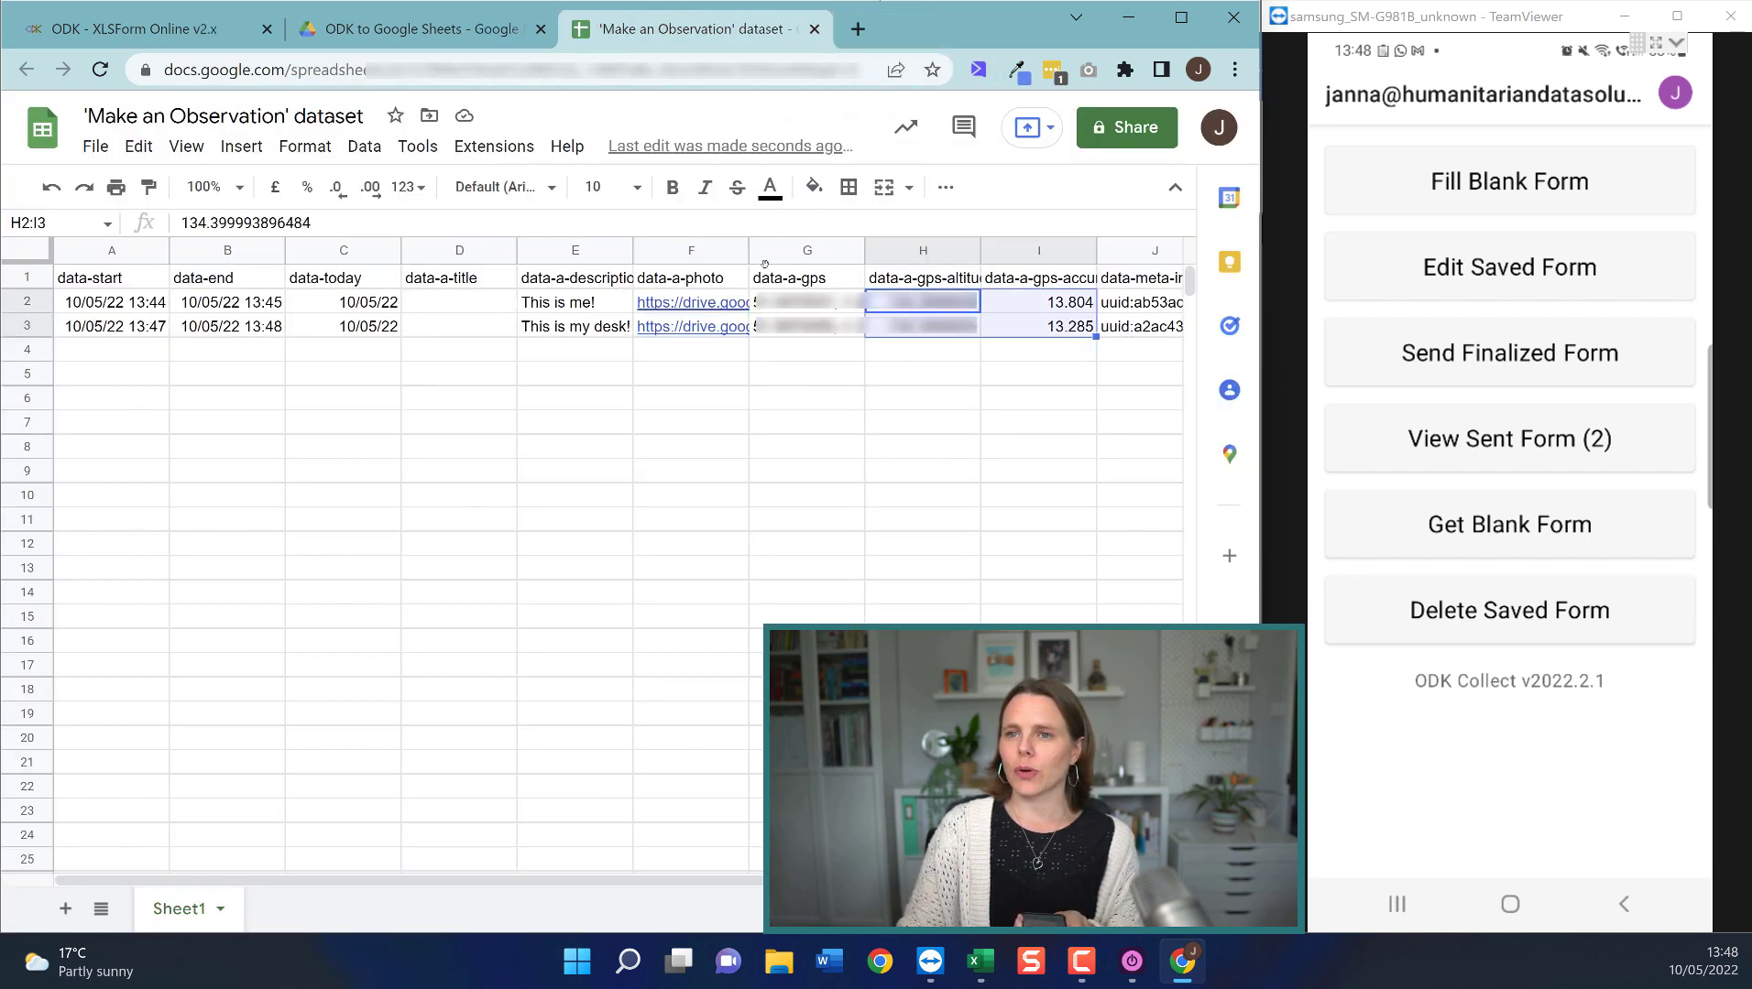
pyautogui.click(399, 330)
pyautogui.click(809, 527)
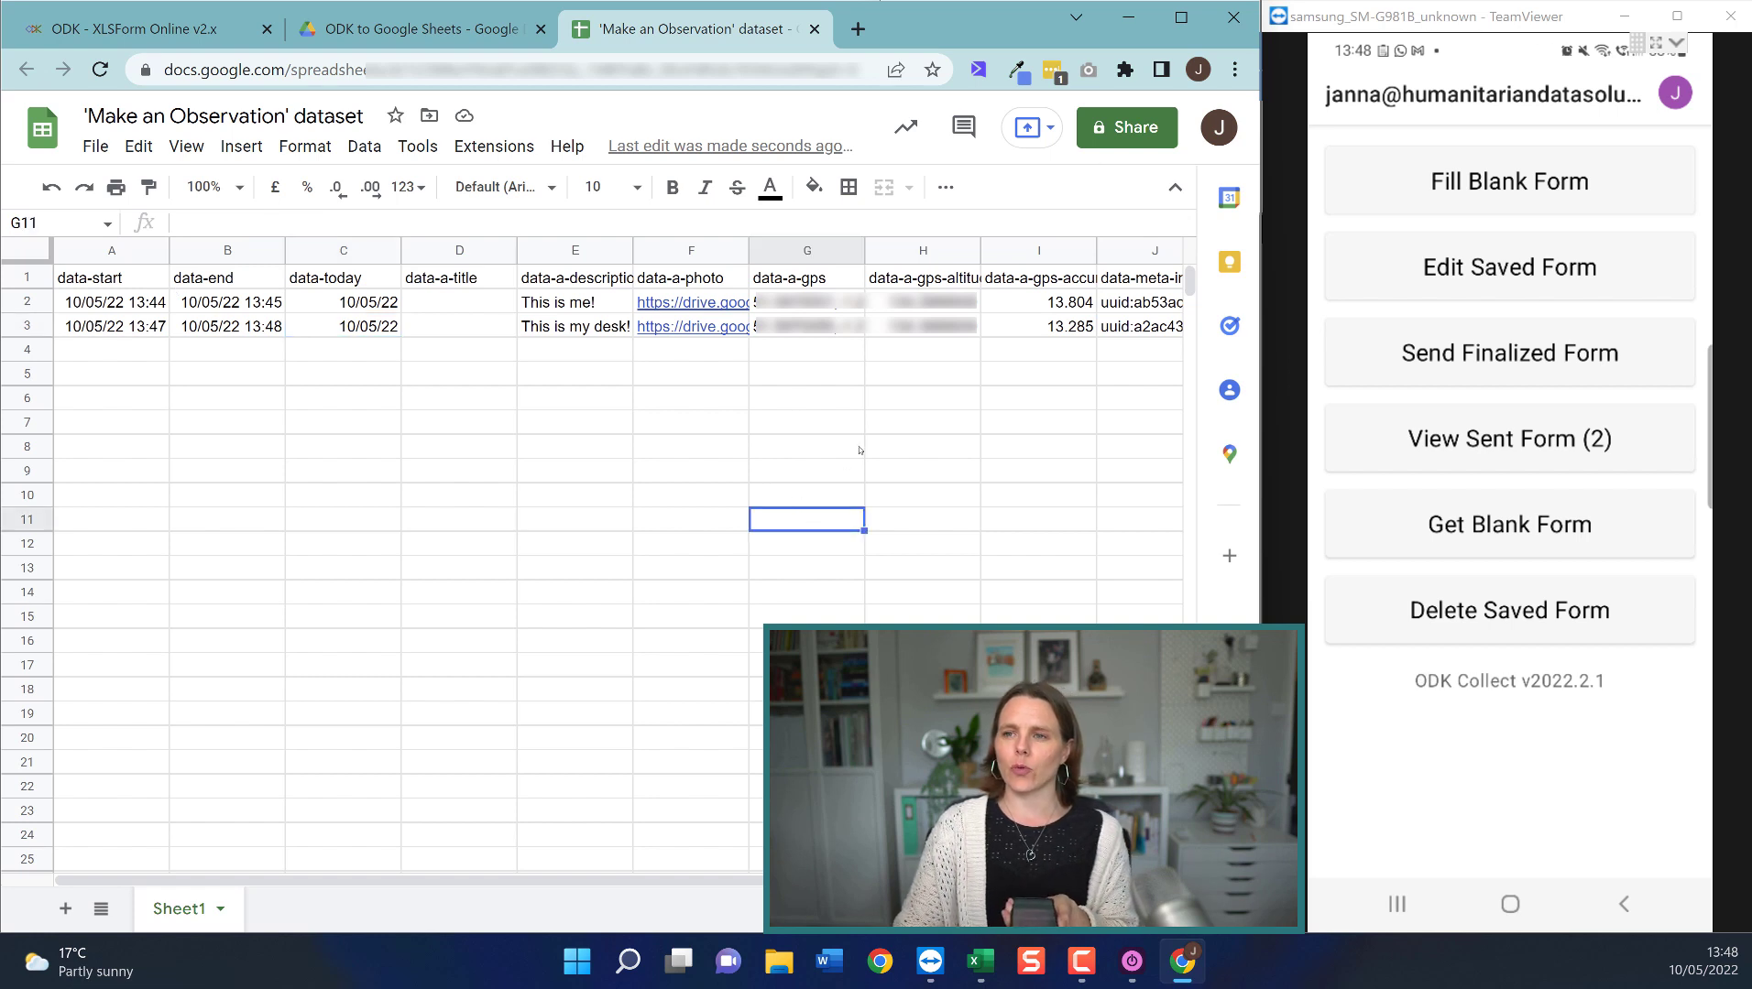